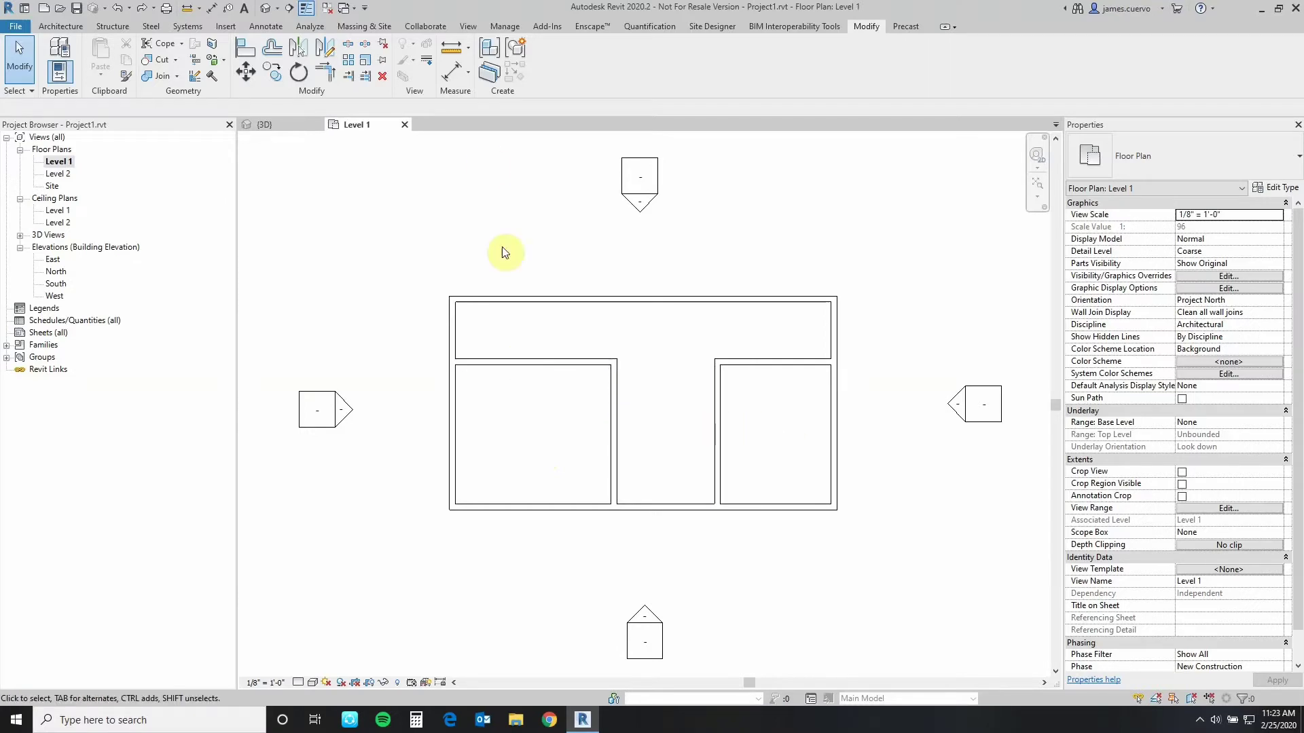
# Place aligned dimensions across the upper corridor, one at its left end and one at its right end
pyautogui.click(452, 75)
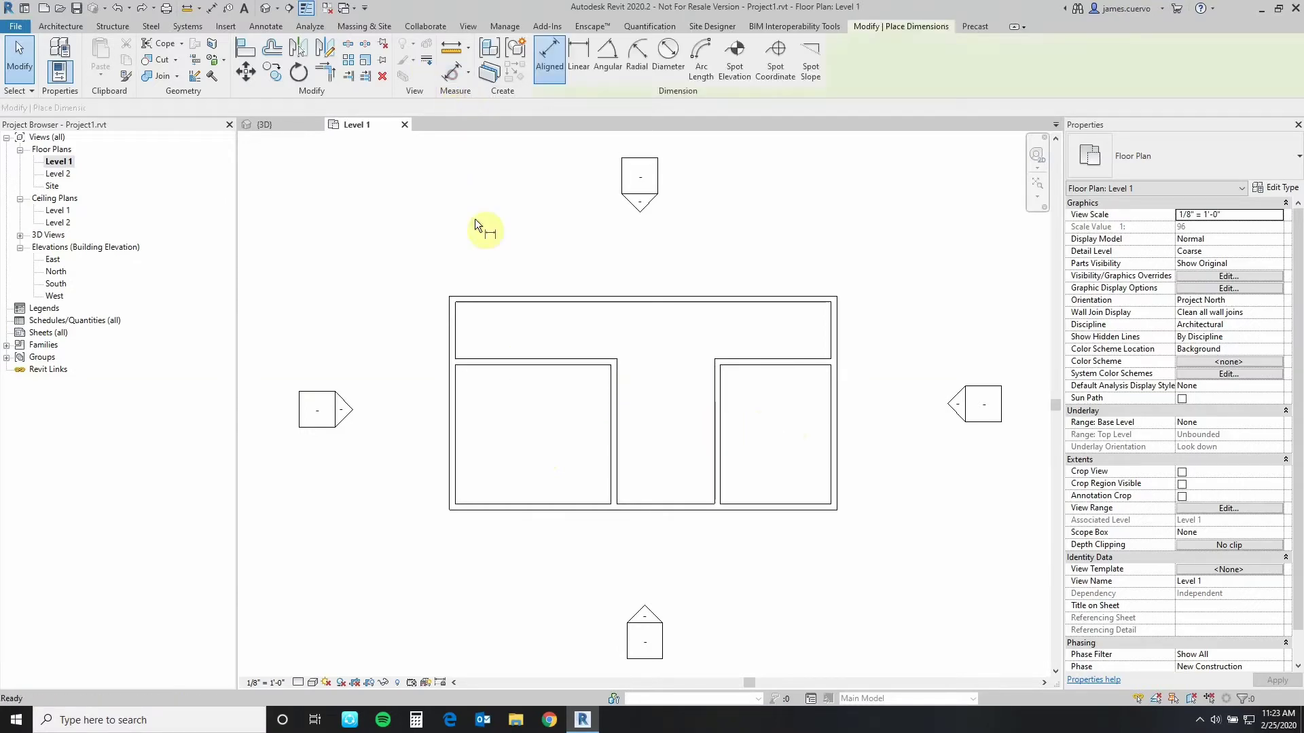
pyautogui.click(502, 360)
pyautogui.click(488, 297)
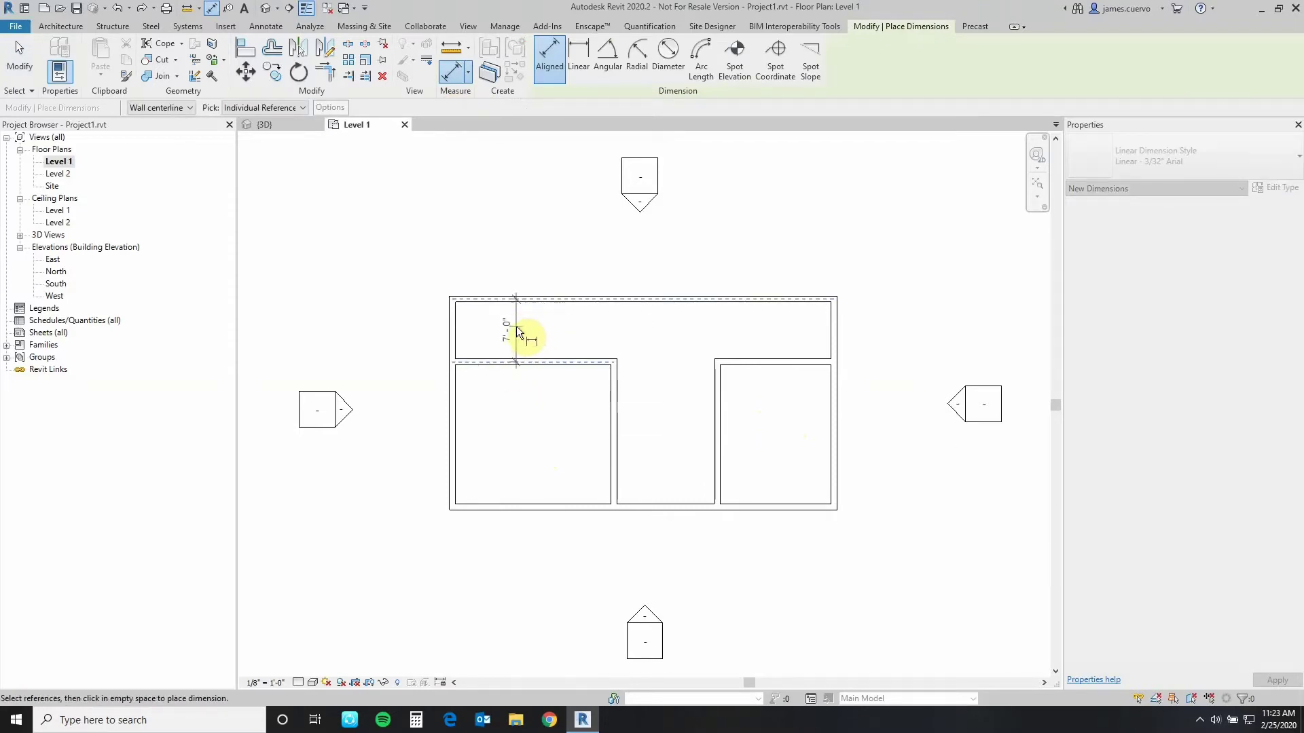
pyautogui.click(517, 326)
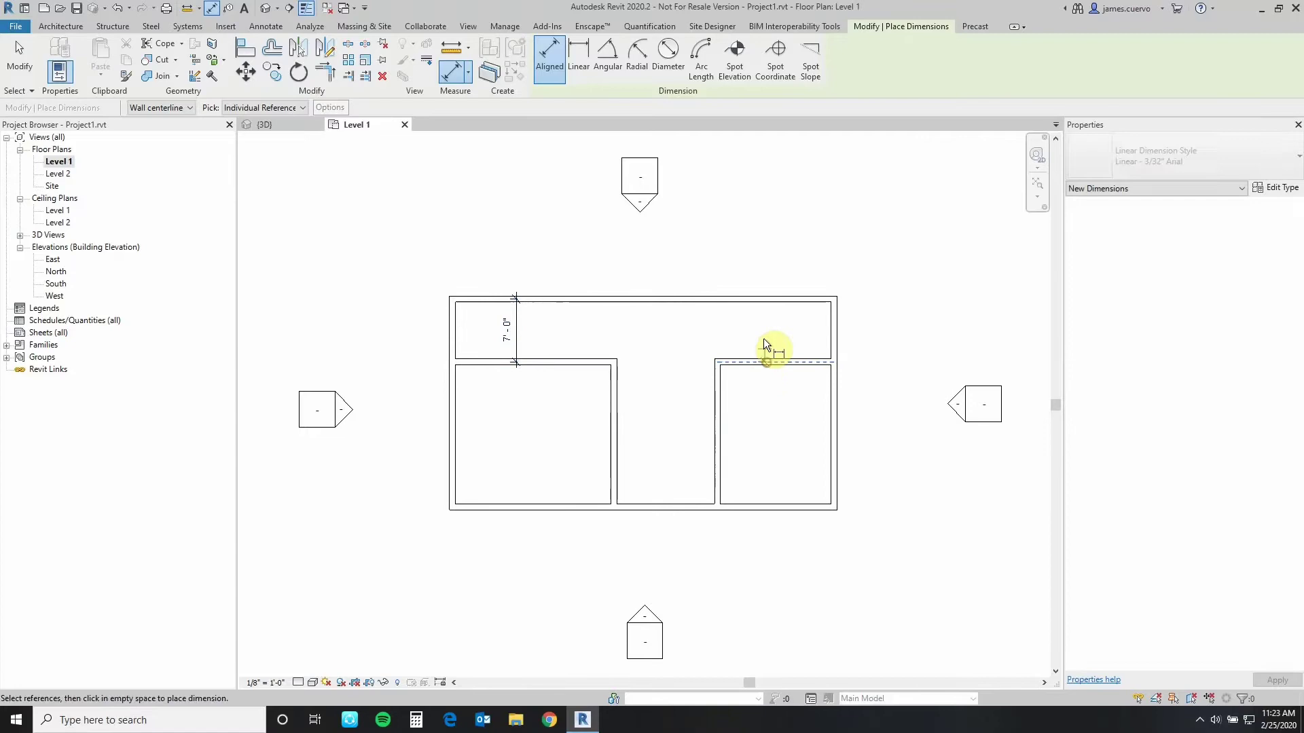
pyautogui.click(775, 297)
pyautogui.click(778, 280)
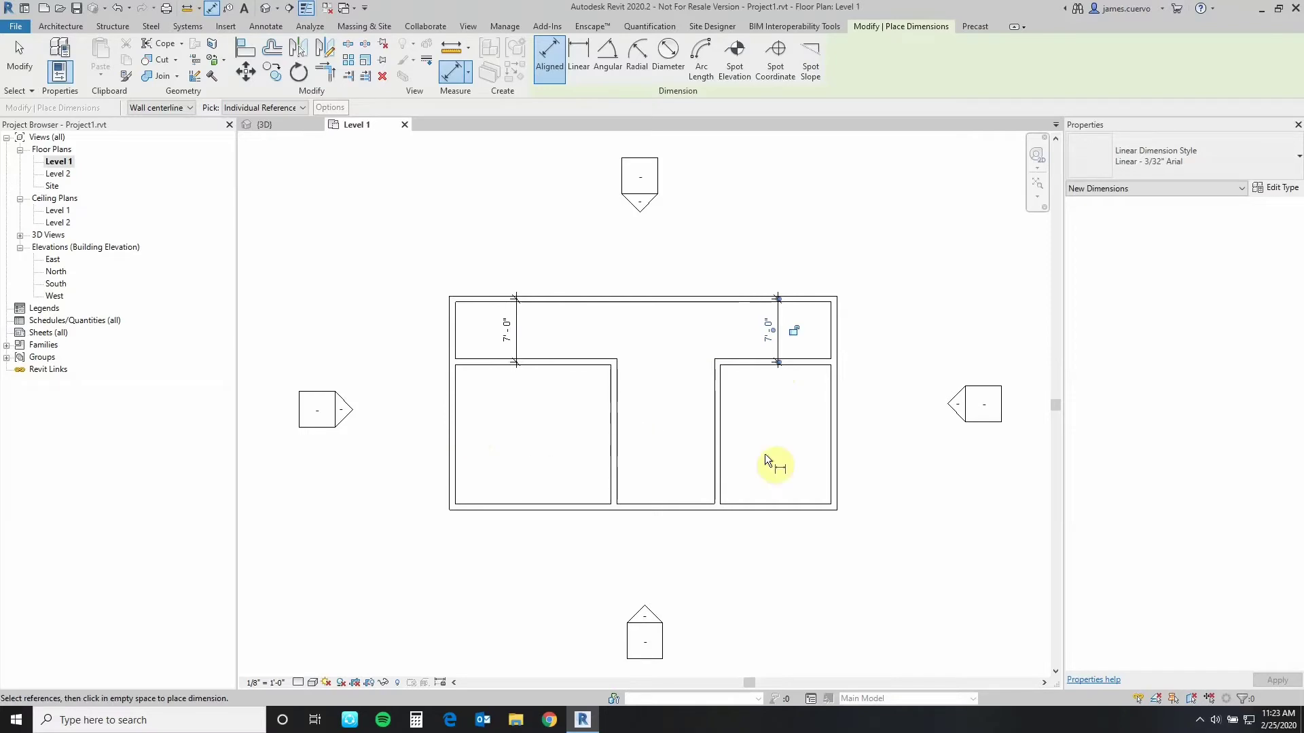
# Dimension the widths of the left room and the middle corridor between wall centerlines
pyautogui.click(453, 411)
pyautogui.click(614, 415)
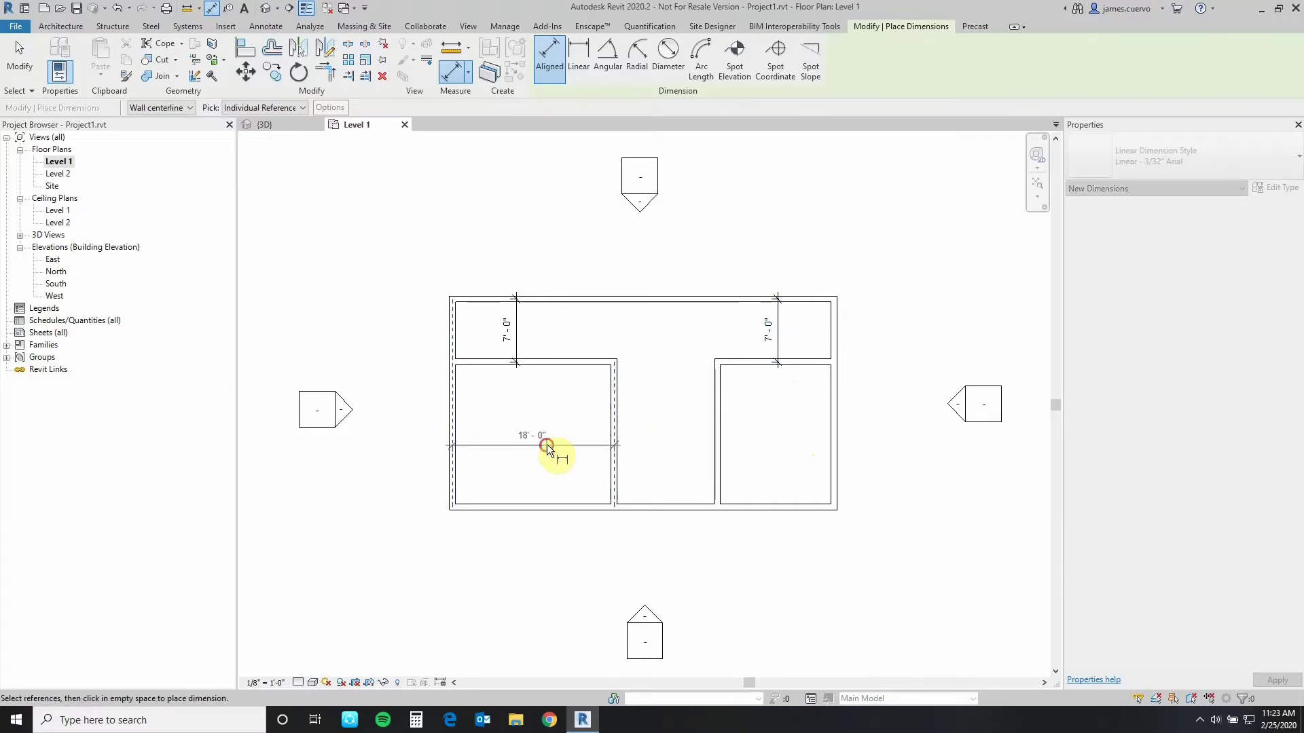
pyautogui.click(547, 445)
pyautogui.click(614, 395)
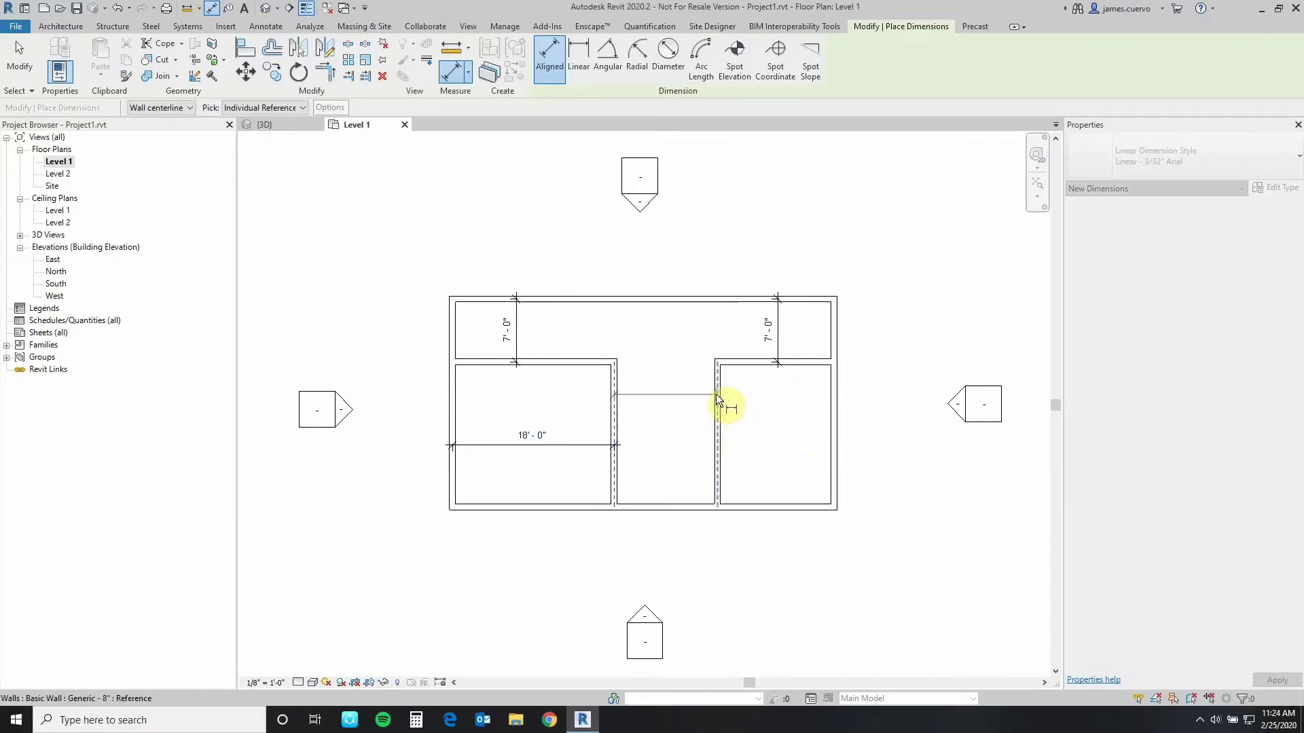
pyautogui.click(717, 394)
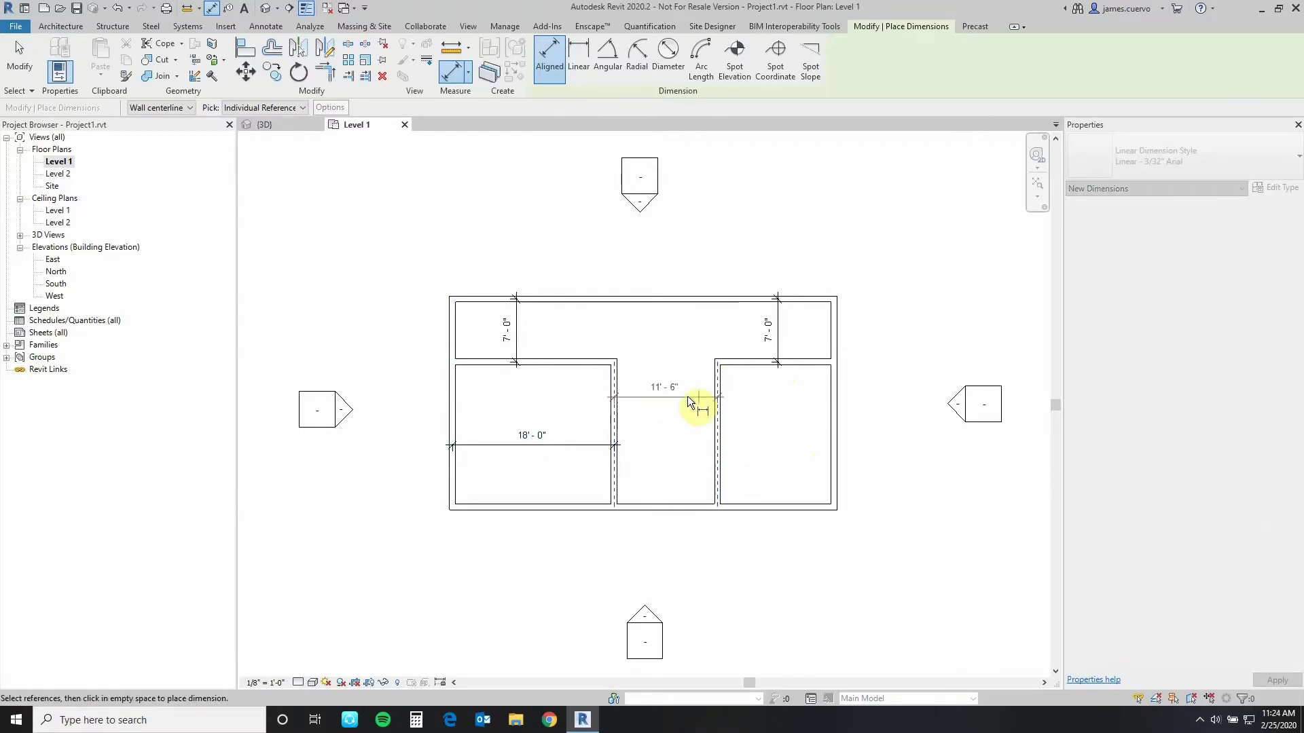
pyautogui.click(672, 414)
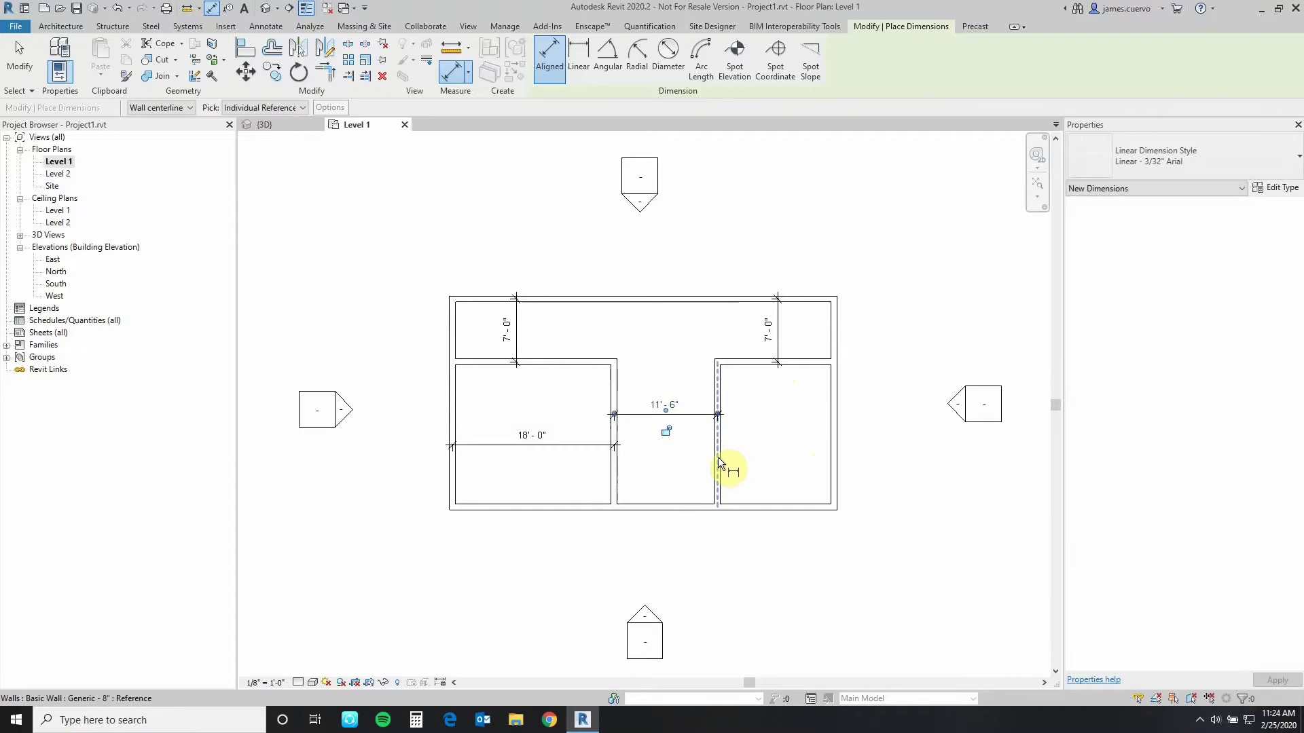
# Dimension the width of the right room between wall centerlines and finish dimensioning
pyautogui.click(718, 457)
pyautogui.click(835, 468)
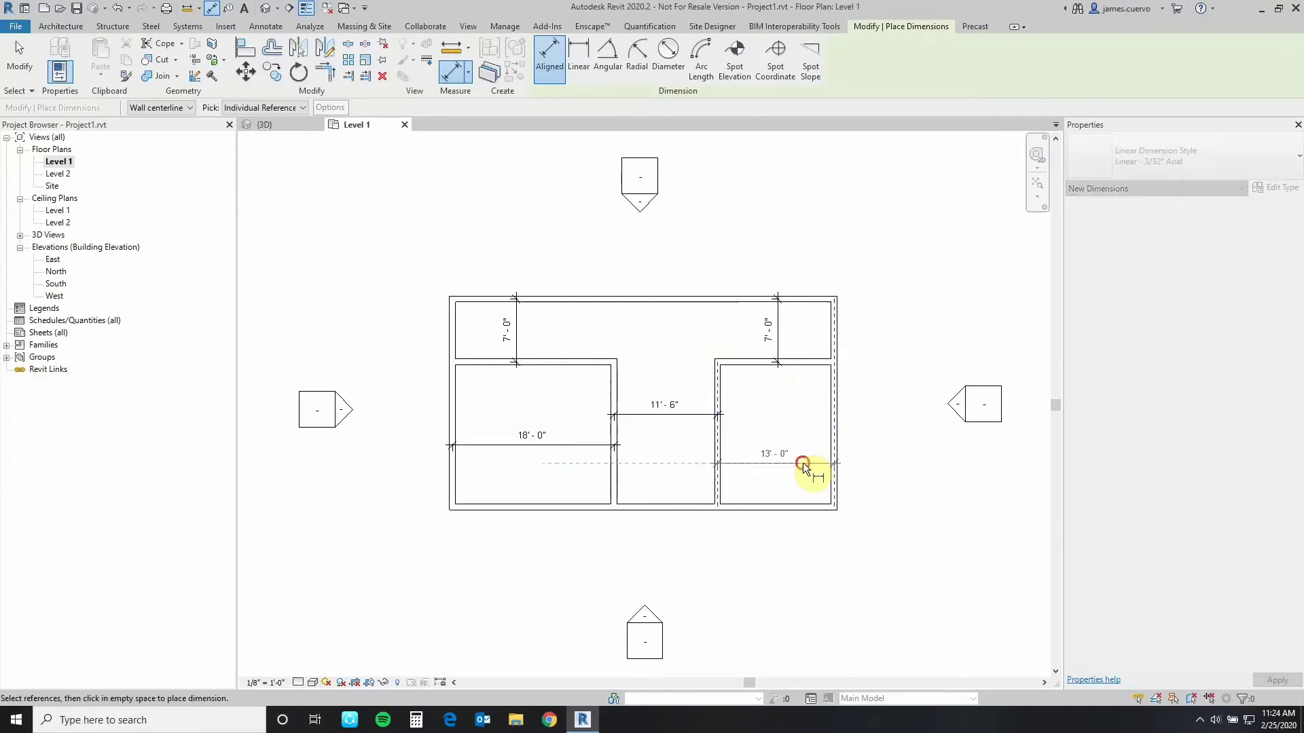
pyautogui.click(803, 463)
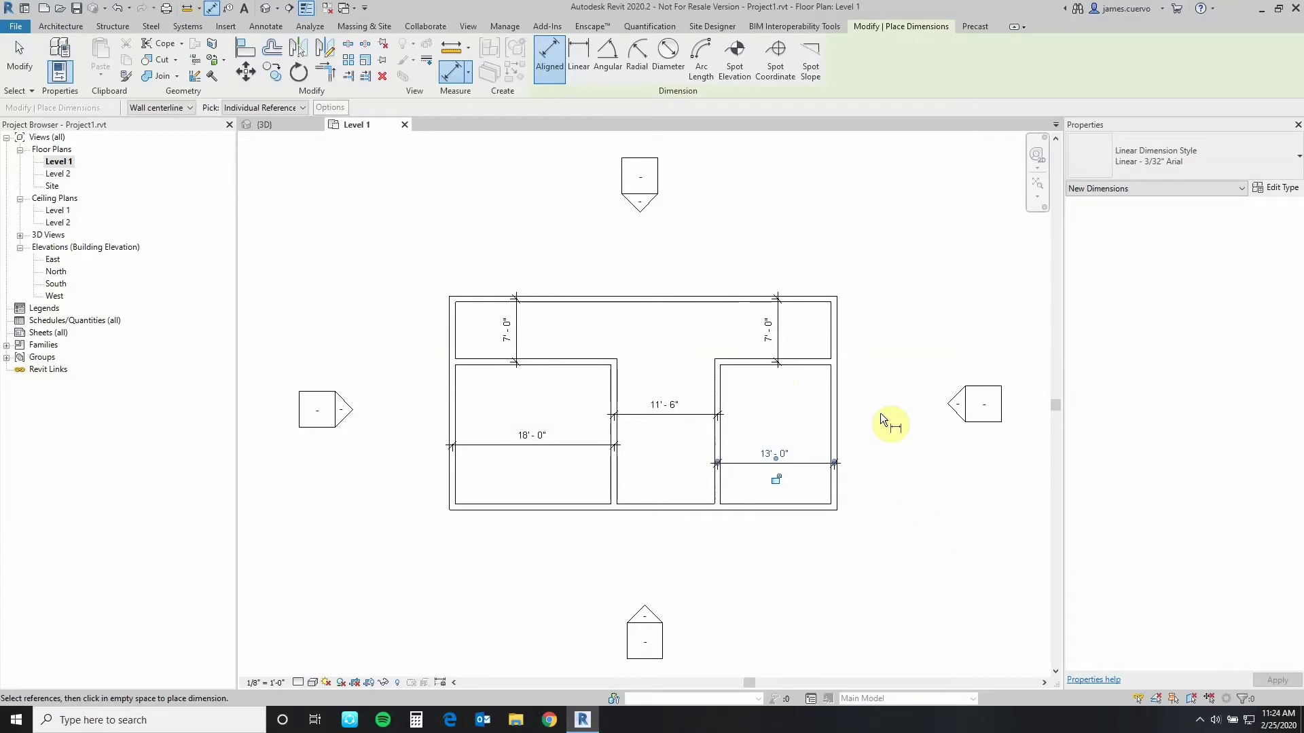
pyautogui.press('Escape')
pyautogui.press('Escape')
# Label the upper corridor's right-hand dimension with a new global parameter named Corridor Width
pyautogui.click(778, 327)
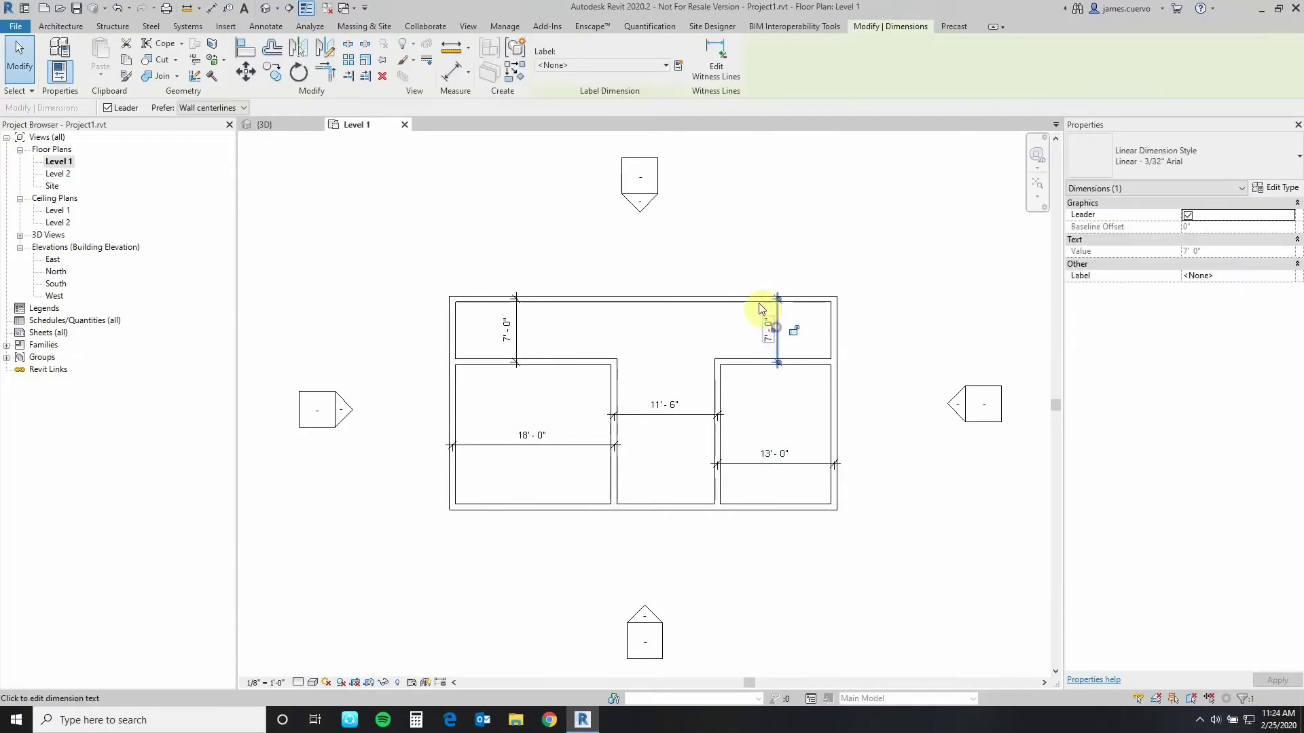
pyautogui.click(666, 64)
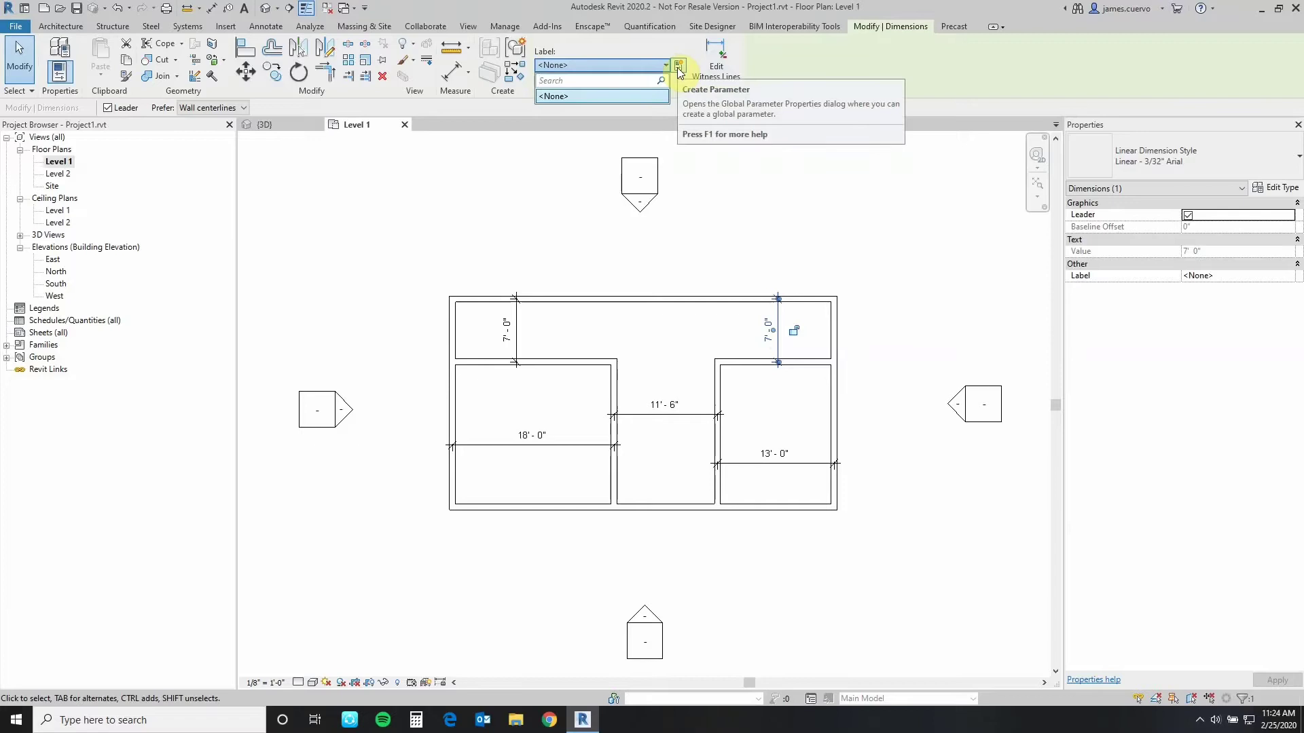
pyautogui.click(678, 66)
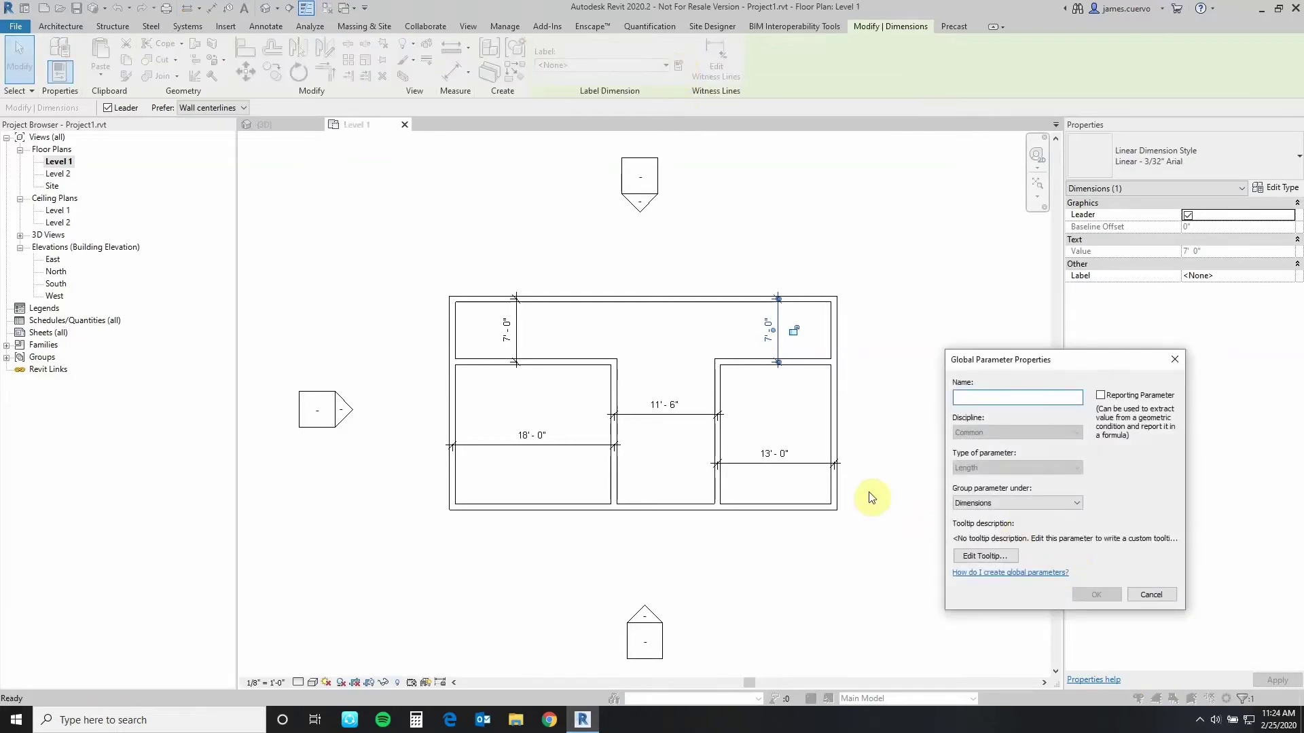
pyautogui.write('Corridor Wid')
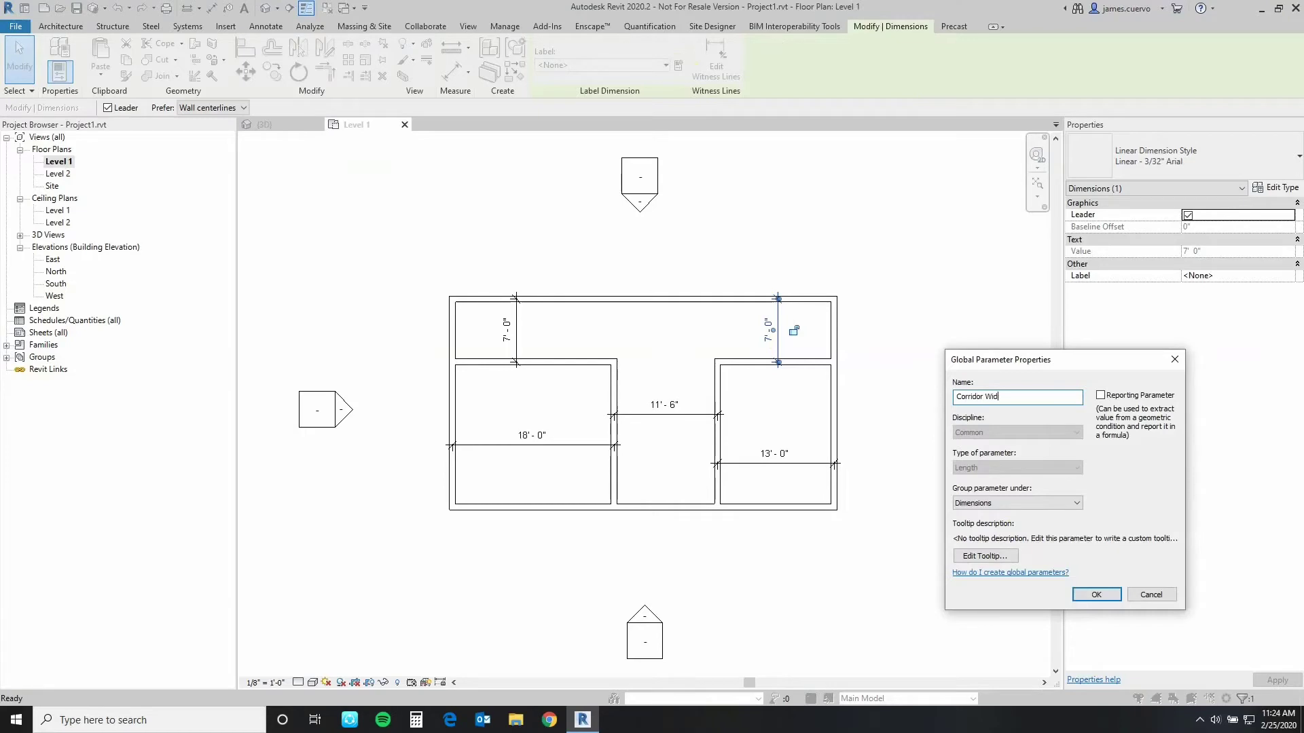
pyautogui.write('th')
pyautogui.click(1095, 596)
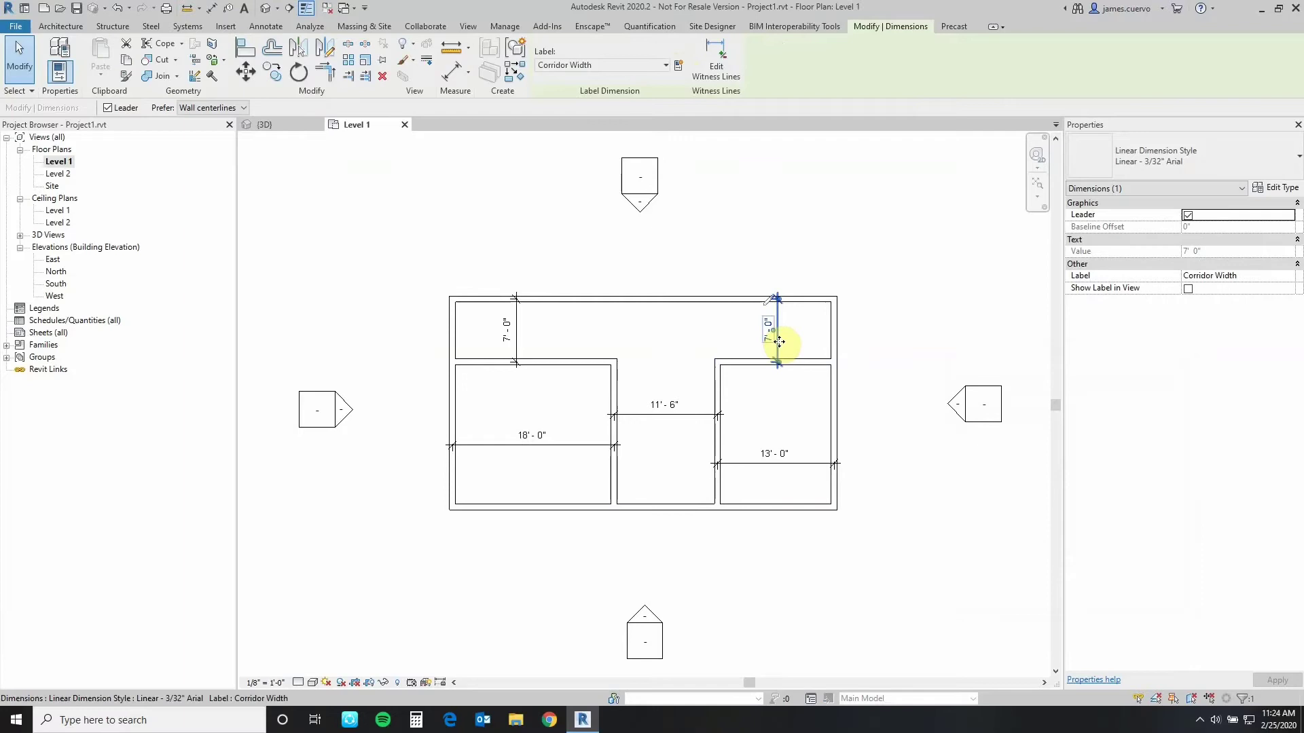
# Assign the Corridor Width label to the middle corridor dimension and the upper corridor's left-hand dimension
pyautogui.click(684, 414)
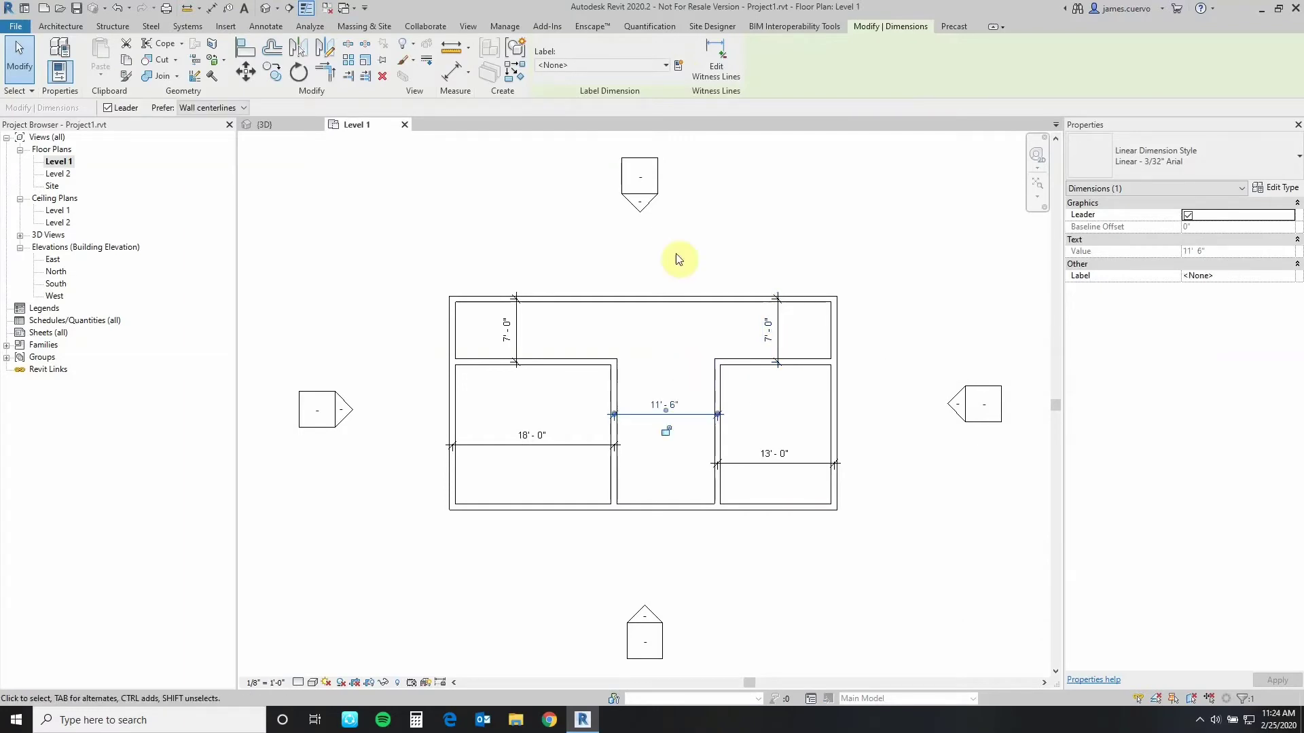
pyautogui.click(666, 65)
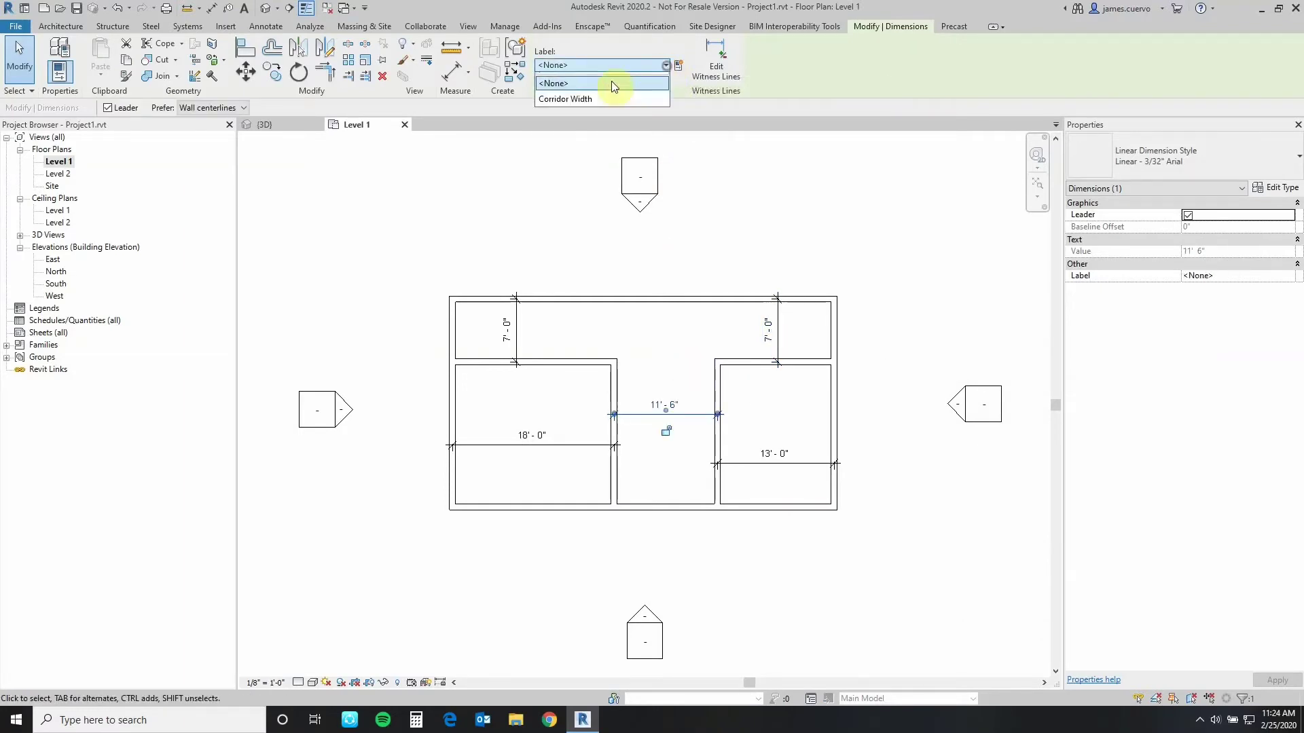
pyautogui.click(570, 100)
pyautogui.click(523, 350)
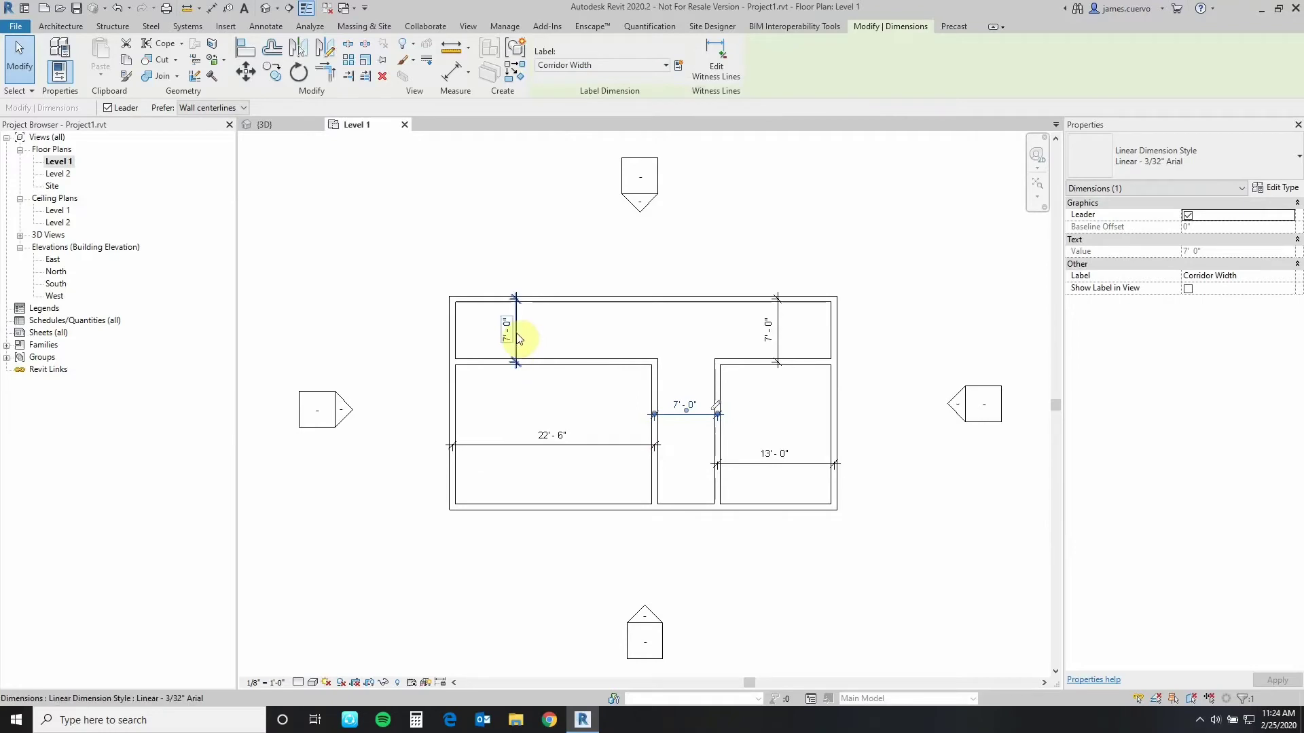
pyautogui.click(641, 64)
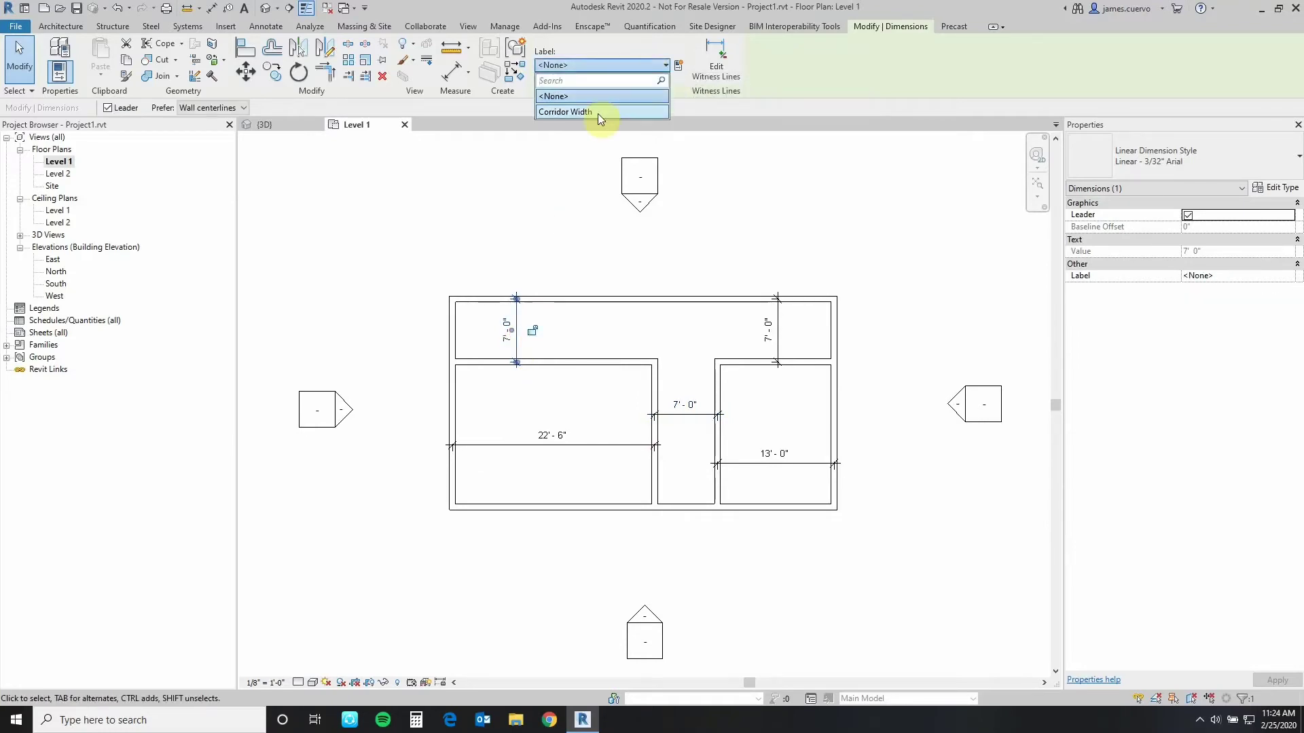
pyautogui.click(598, 111)
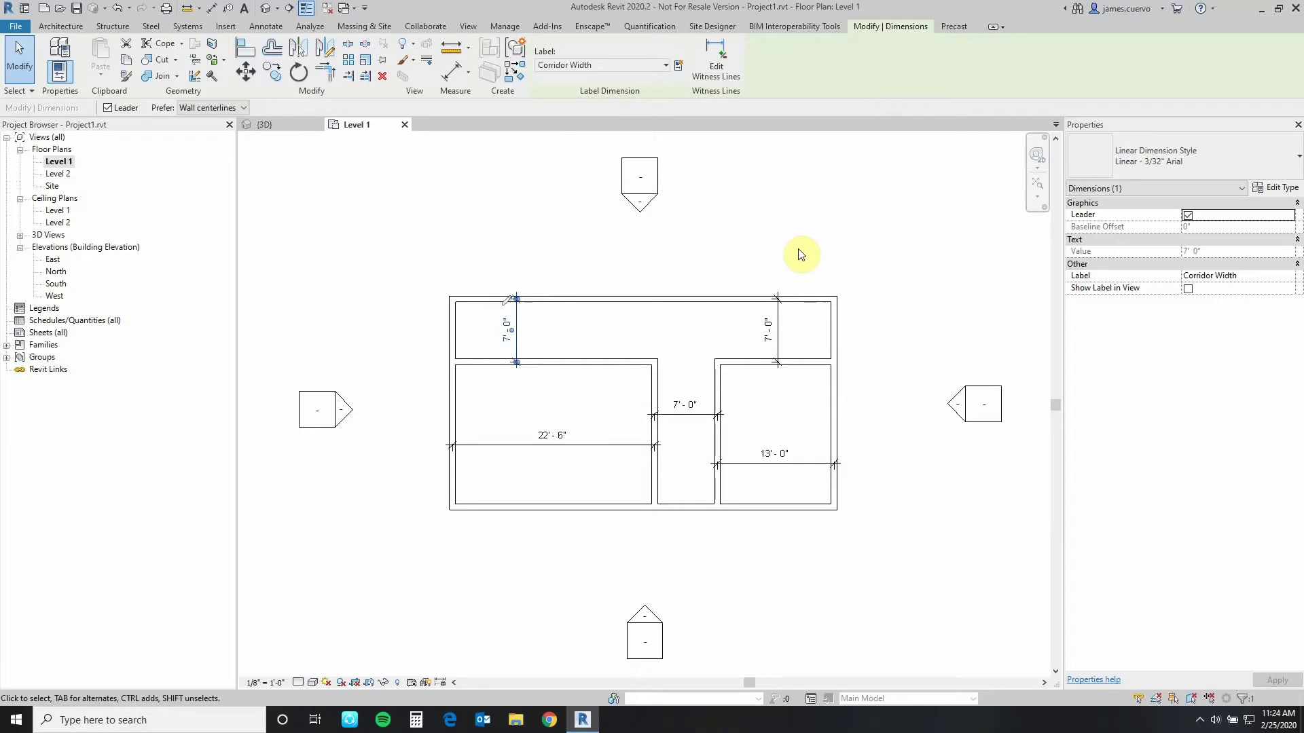
# Label the left room's width dimension with a new global parameter named Large Meeting Room Width
pyautogui.click(596, 448)
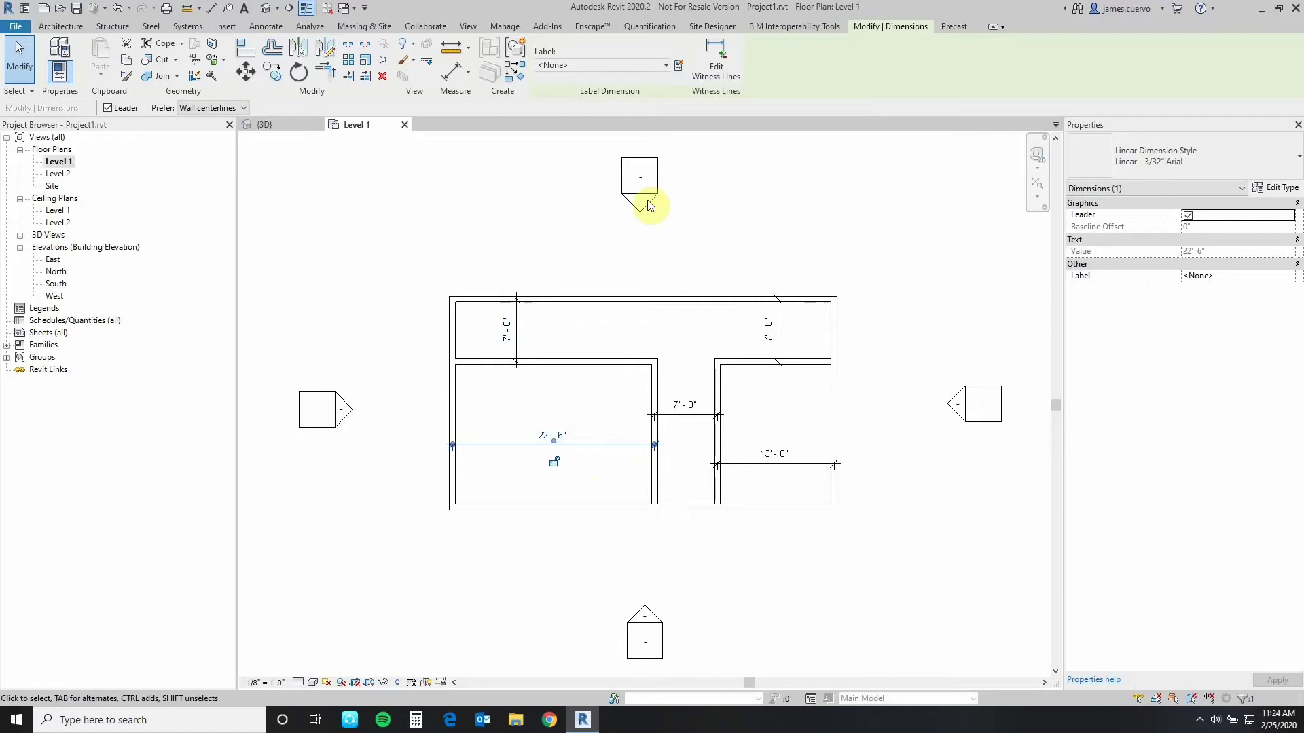
pyautogui.click(678, 65)
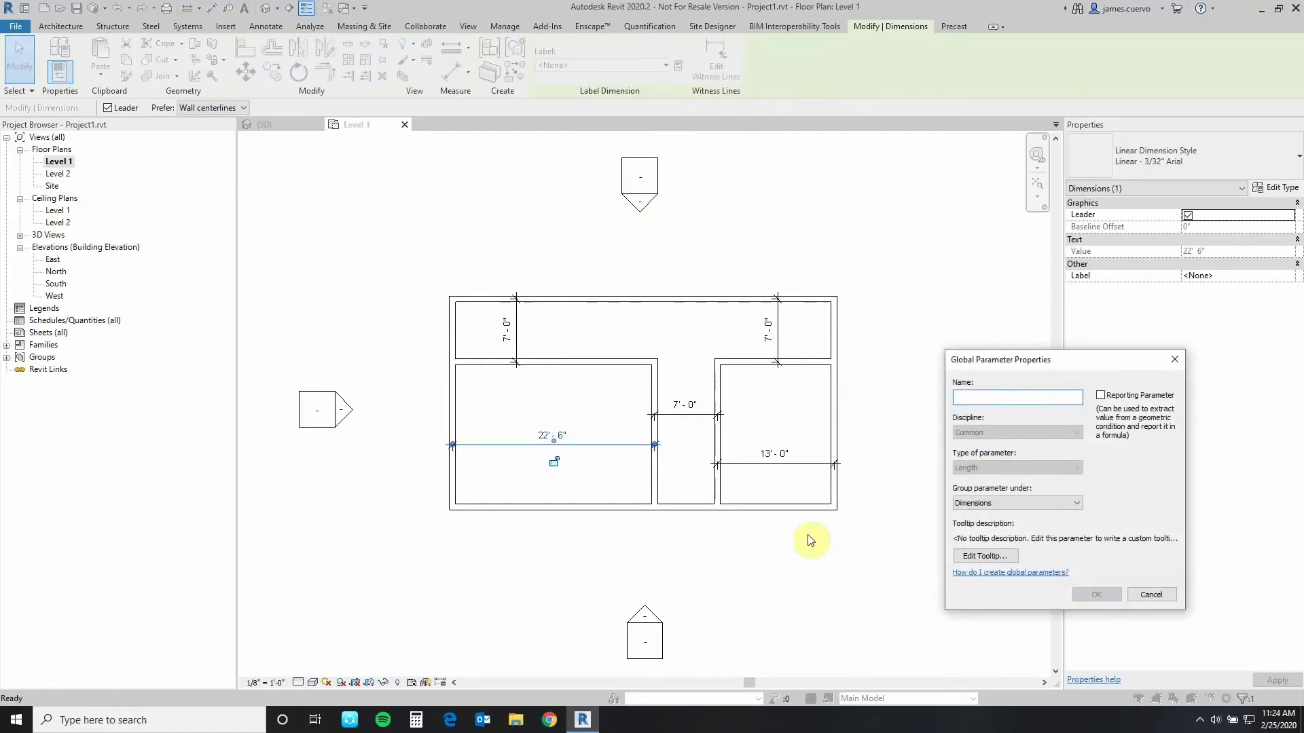
pyautogui.write('L:erga')
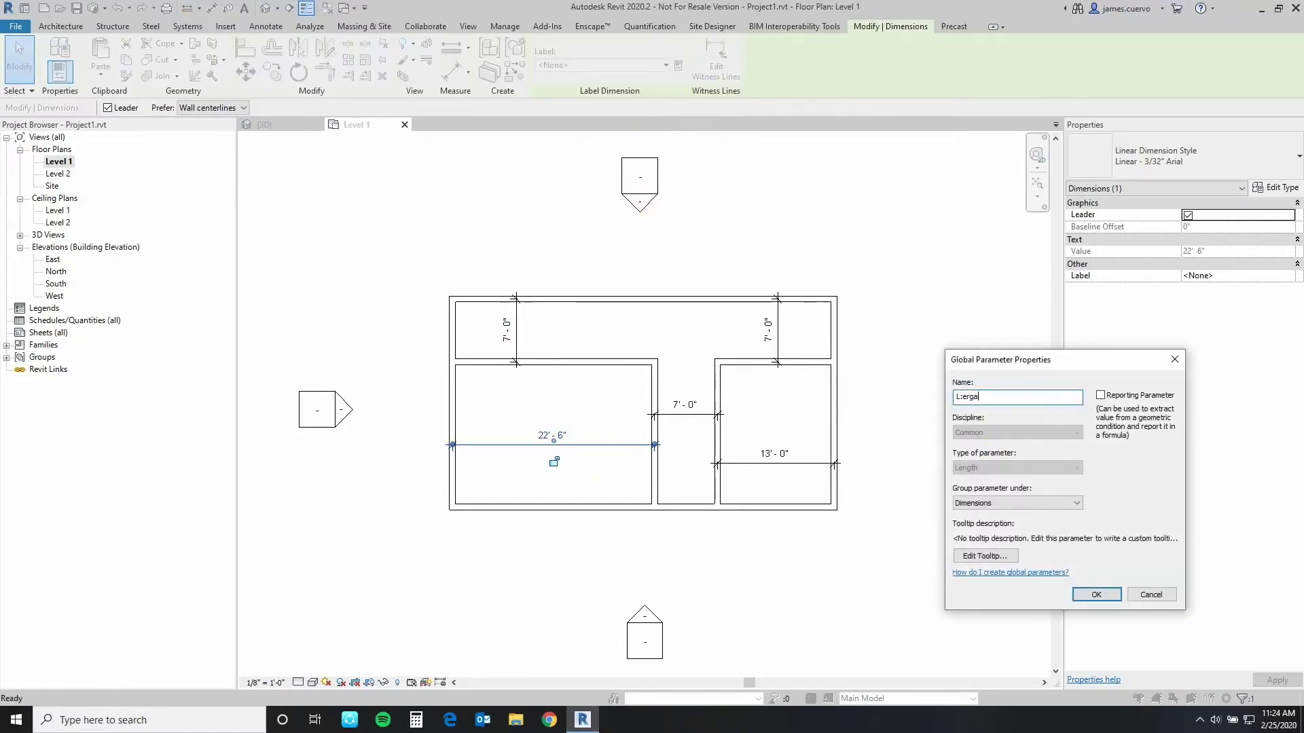
pyautogui.press('BackSpace')
pyautogui.press('BackSpace')
pyautogui.press('BackSpace')
pyautogui.press('BackSpace')
pyautogui.press('BackSpace')
pyautogui.write('arge Meeting Room Width')
pyautogui.click(1087, 592)
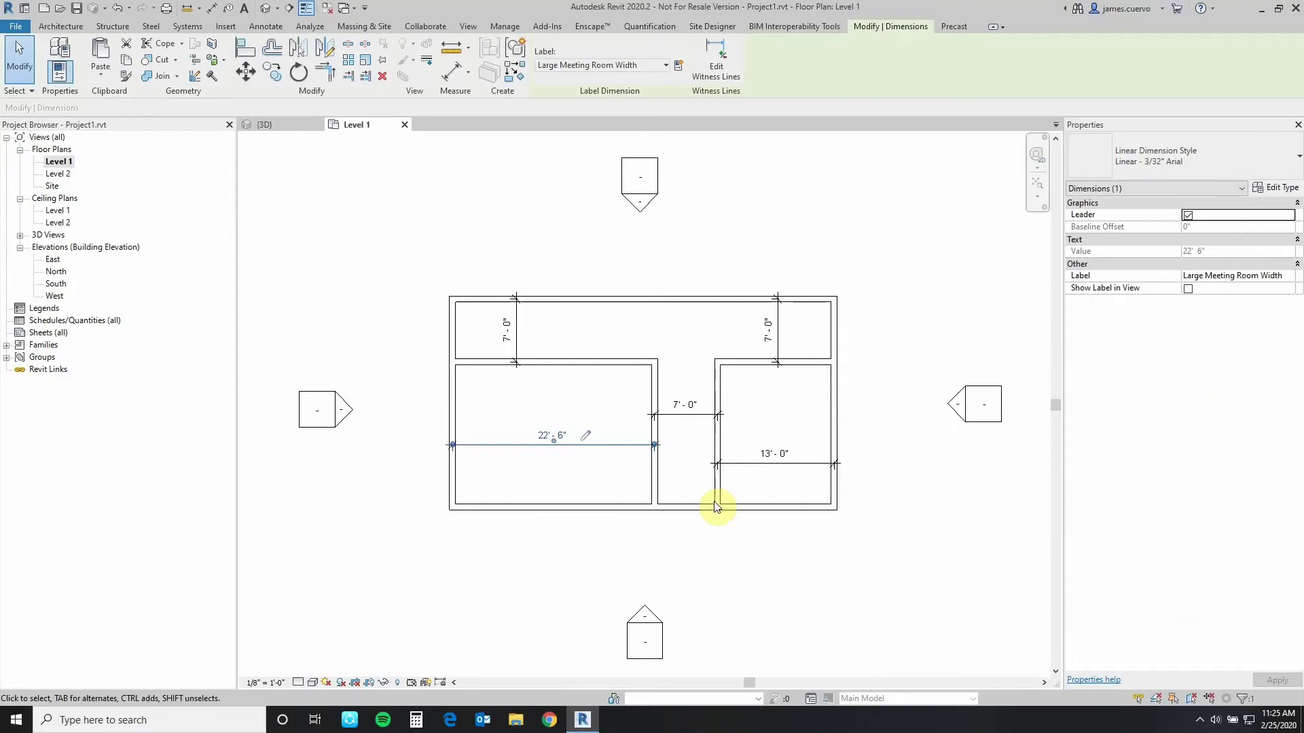
# Label the right room's width dimension with a new global parameter named Small Meeting Room Width
pyautogui.click(780, 464)
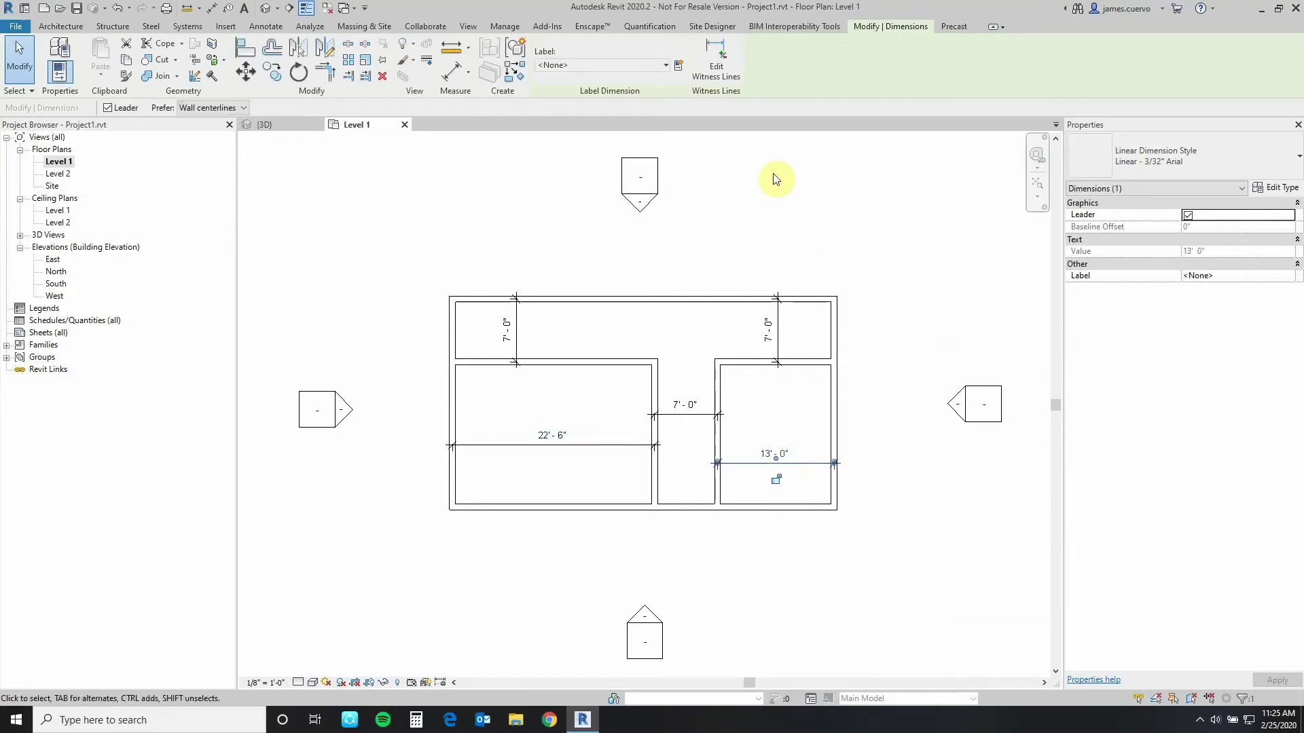
pyautogui.click(678, 65)
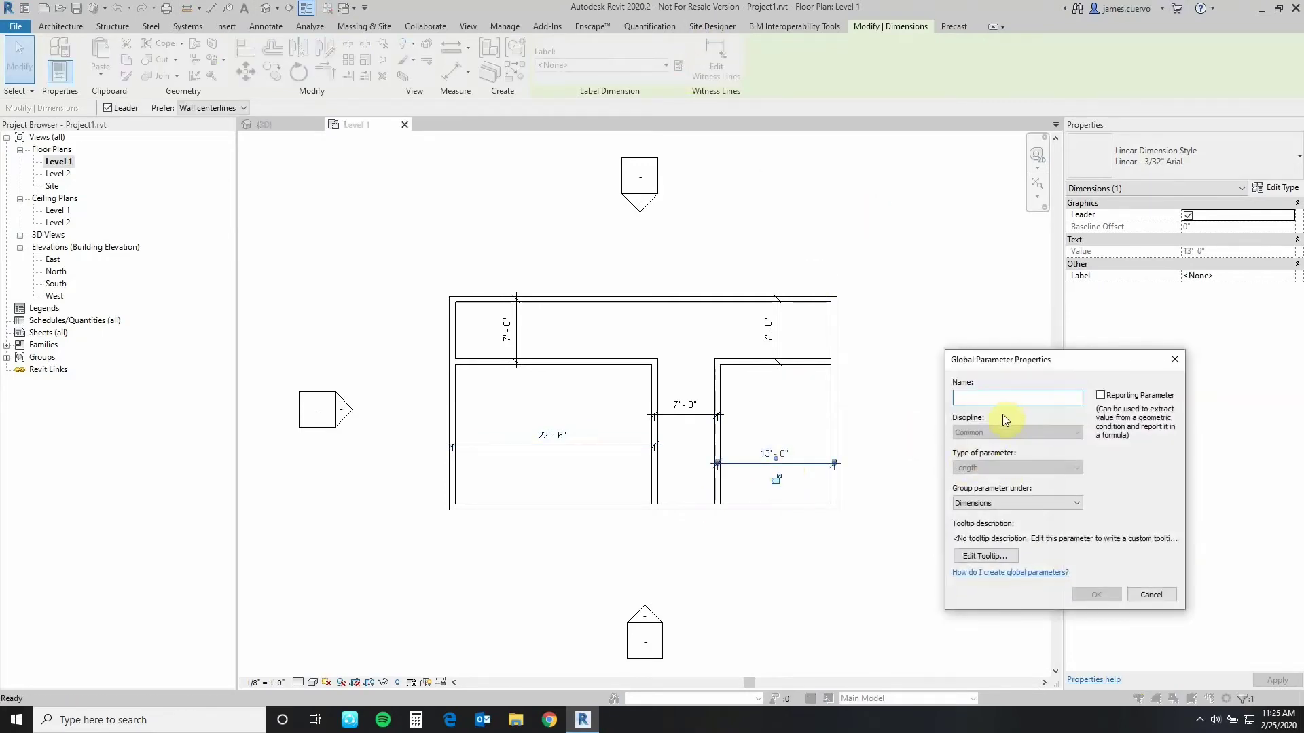
pyautogui.write('Small Meet')
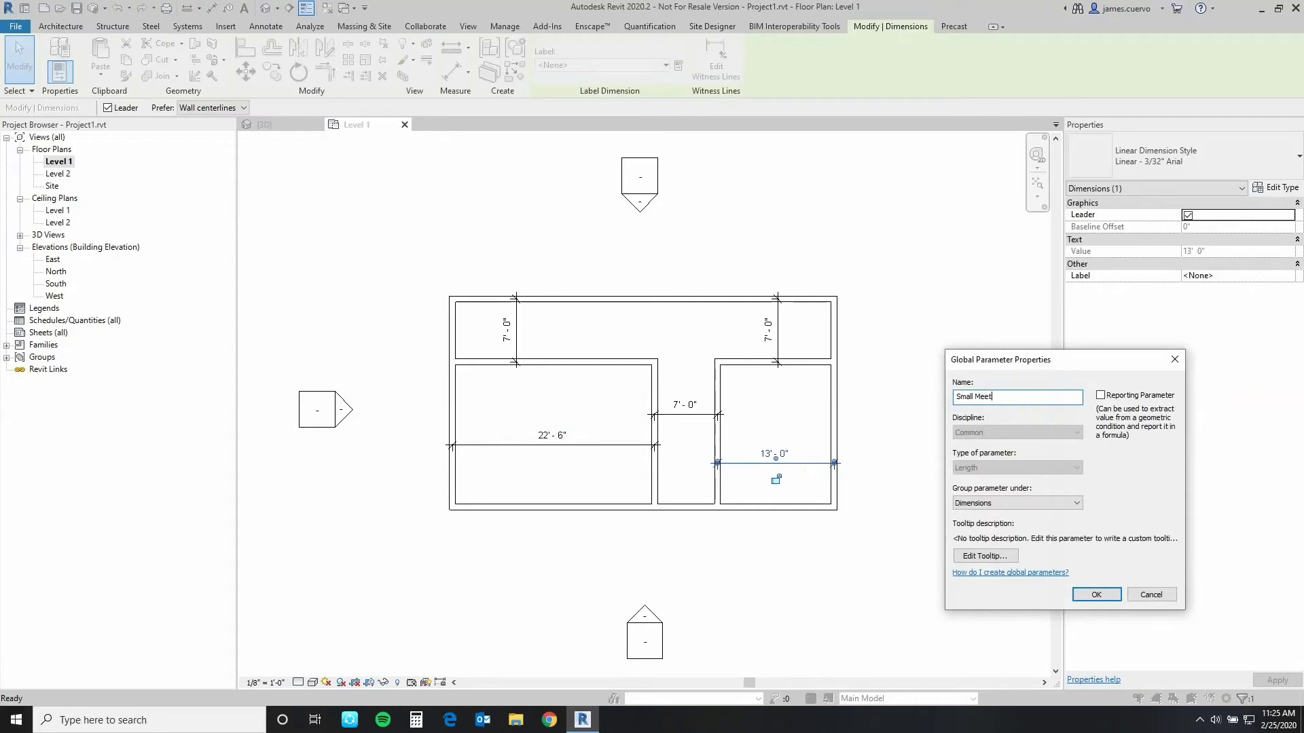
pyautogui.write('ing Room Width')
pyautogui.click(1095, 595)
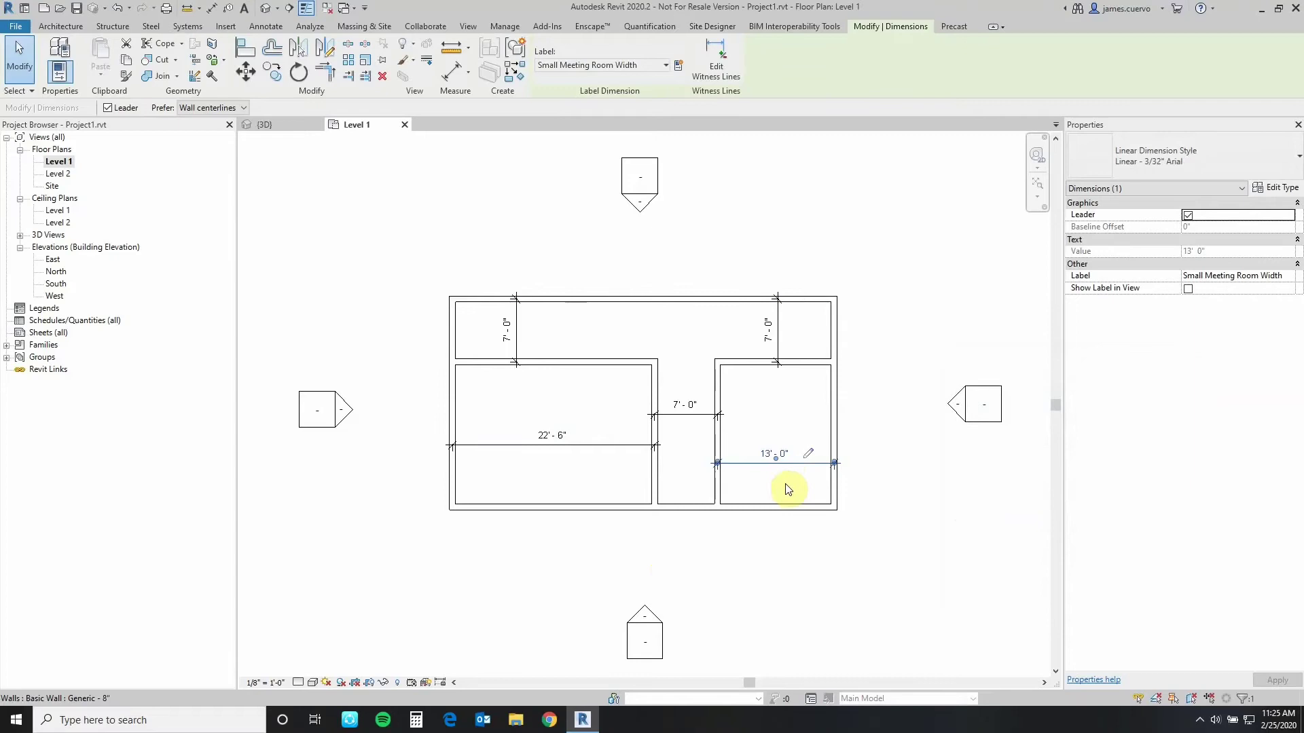
# Check the parameter labels on the corridor dimensions and the large meeting room dimension
pyautogui.click(680, 416)
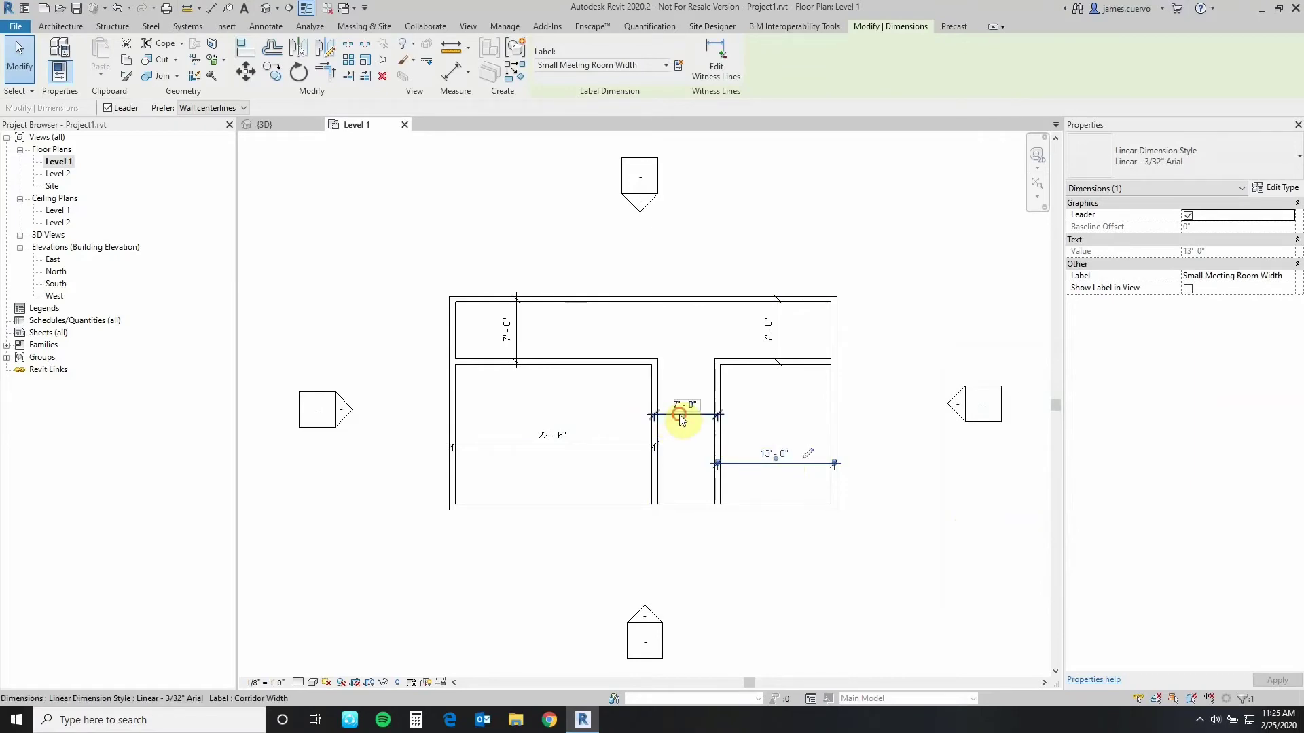
pyautogui.click(600, 446)
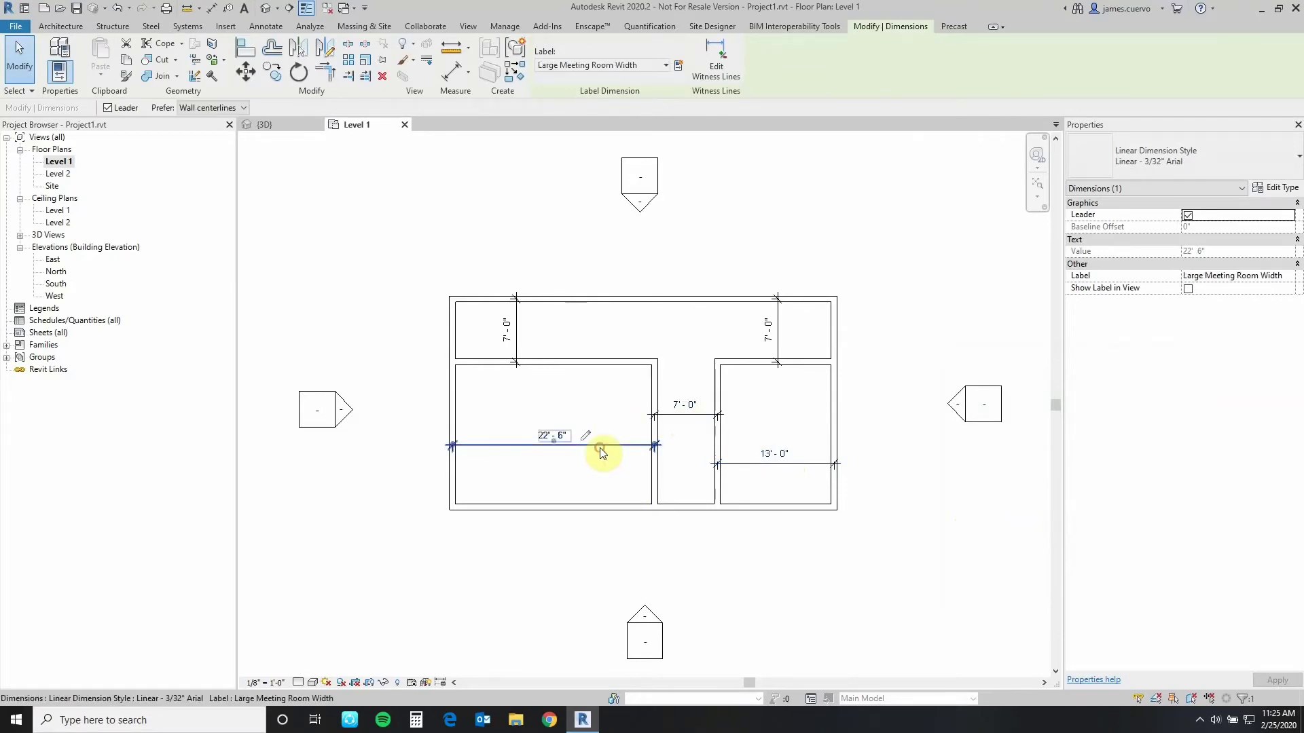
pyautogui.click(775, 349)
pyautogui.click(516, 342)
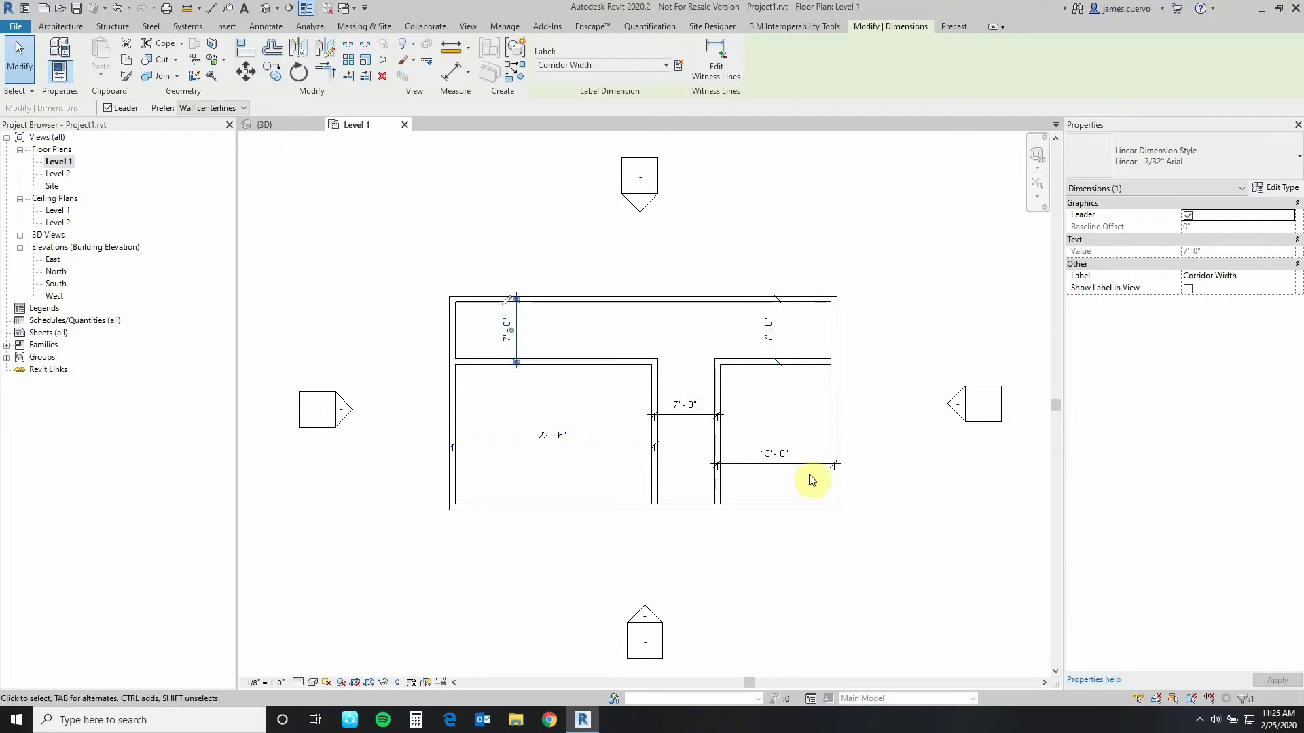
# Give the Small Meeting Room Width global parameter the formula Large Meeting Room Width * .75 and apply it to the plan
pyautogui.click(772, 466)
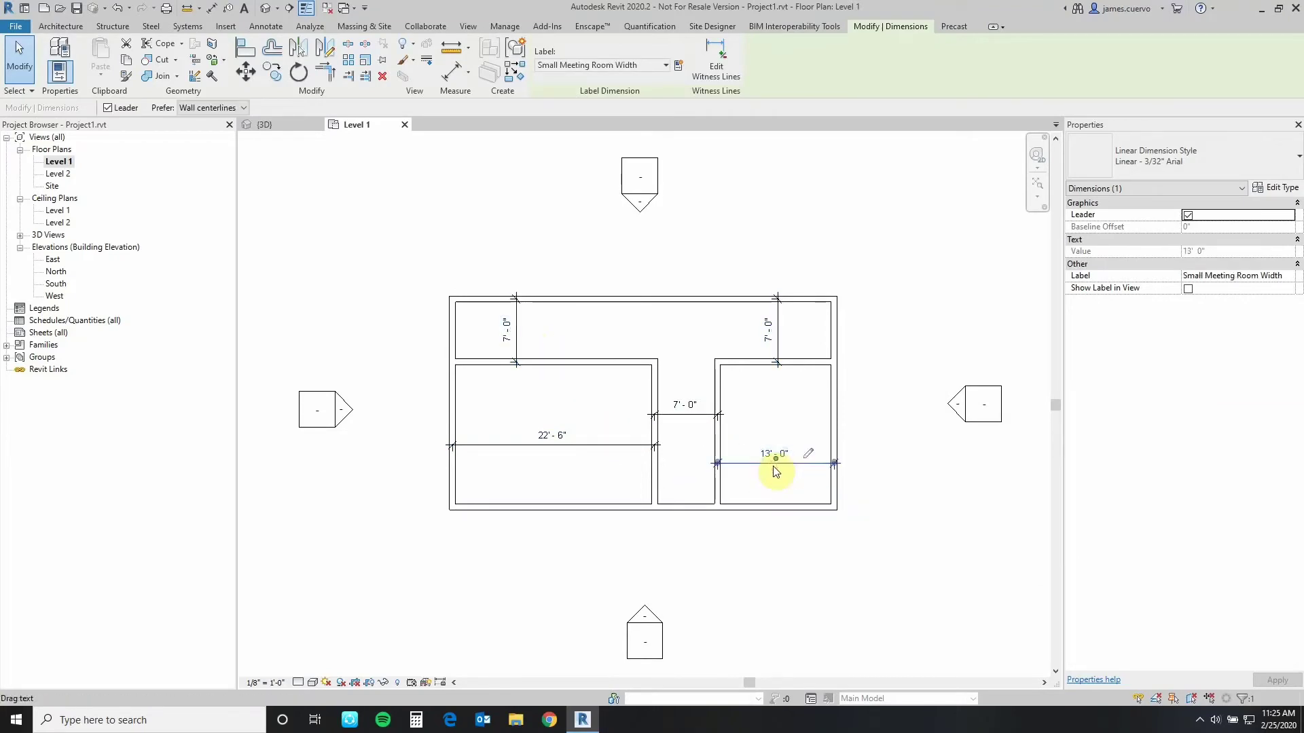
pyautogui.click(809, 455)
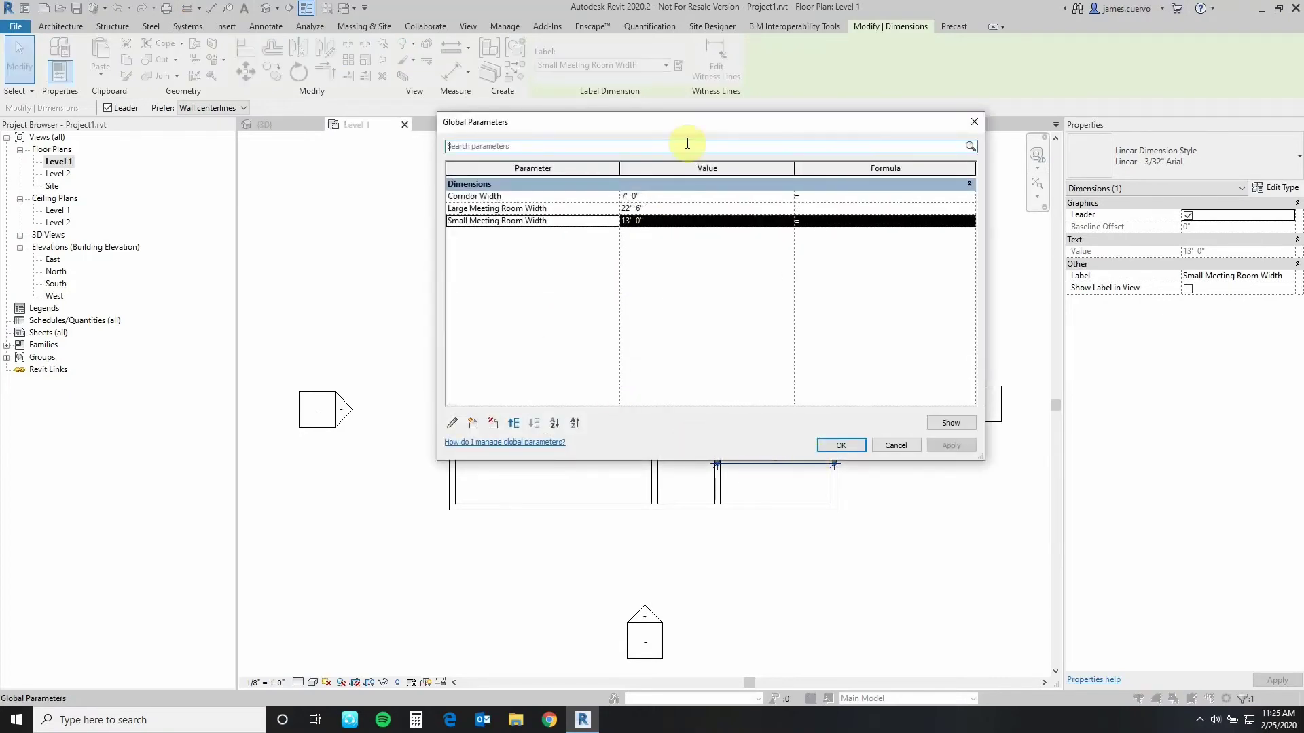
pyautogui.moveTo(687, 122); pyautogui.dragTo(538, 251)
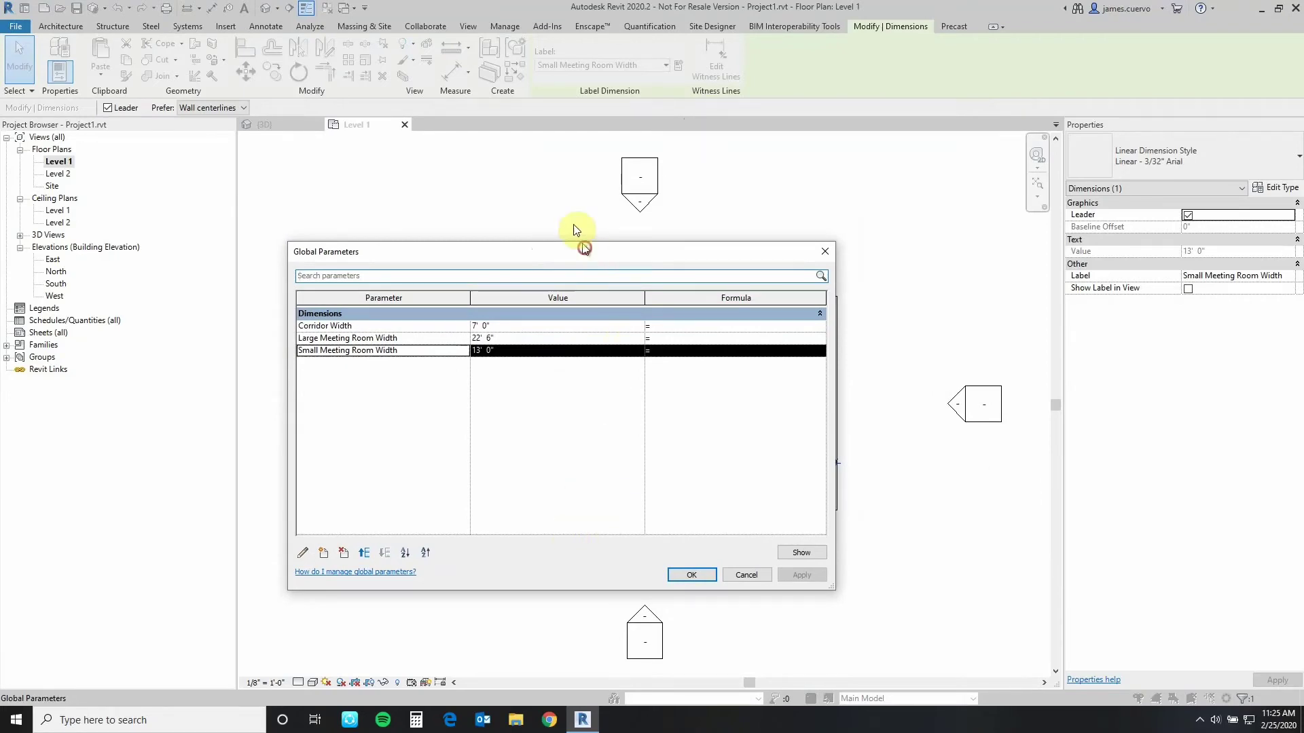
pyautogui.moveTo(573, 225); pyautogui.dragTo(552, 208)
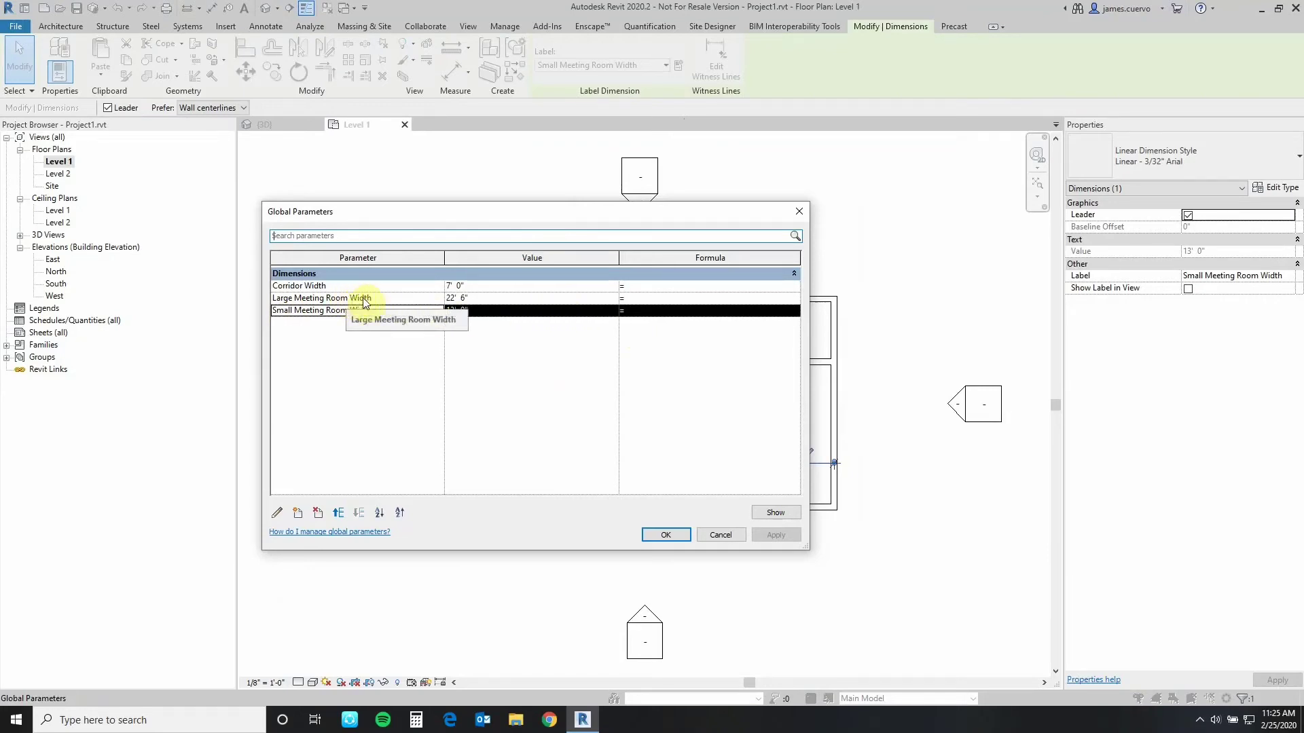
pyautogui.click(659, 315)
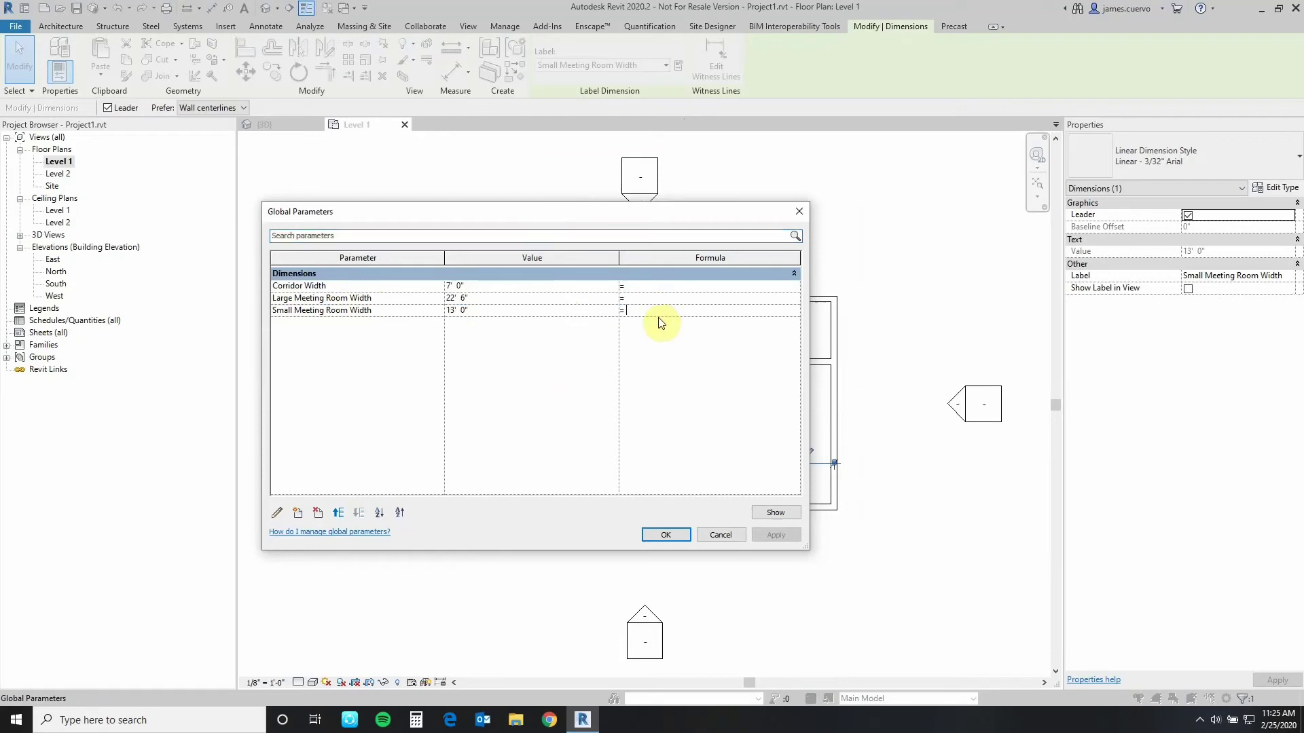
pyautogui.click(368, 300)
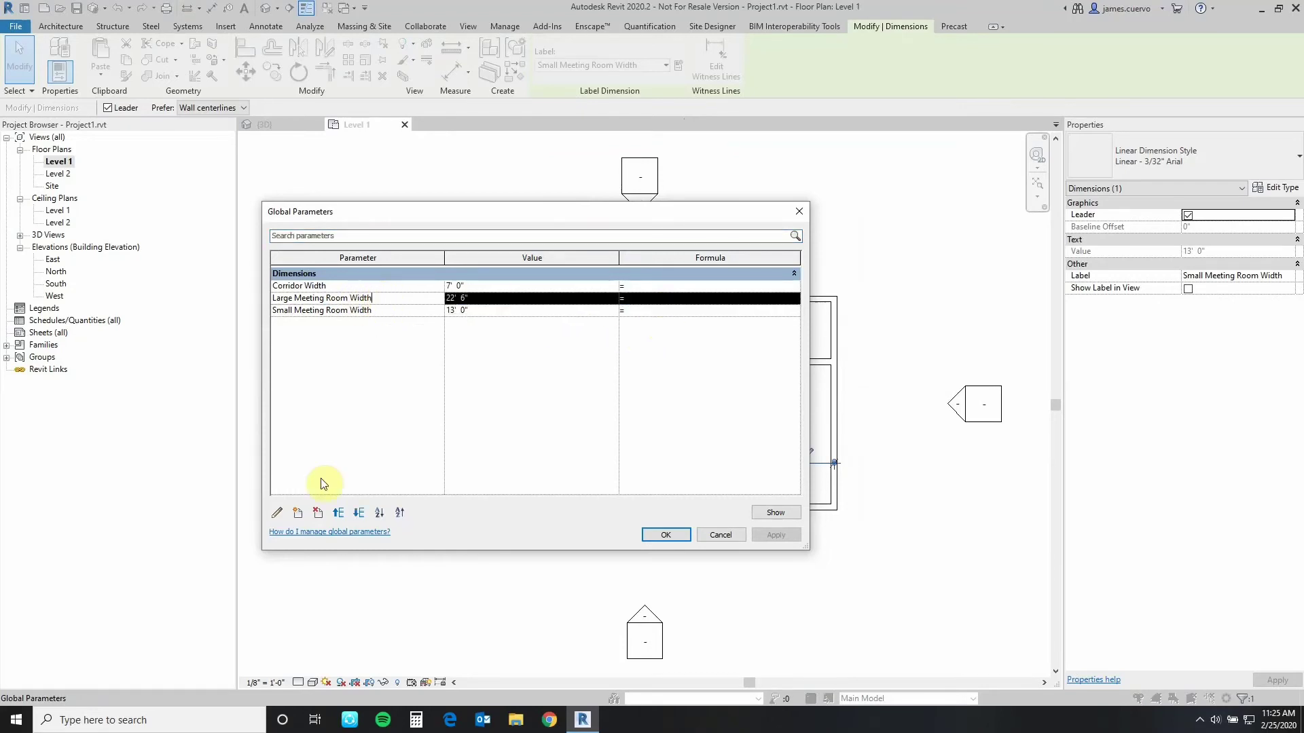
pyautogui.click(279, 514)
pyautogui.hotkey('ctrl', 'c')
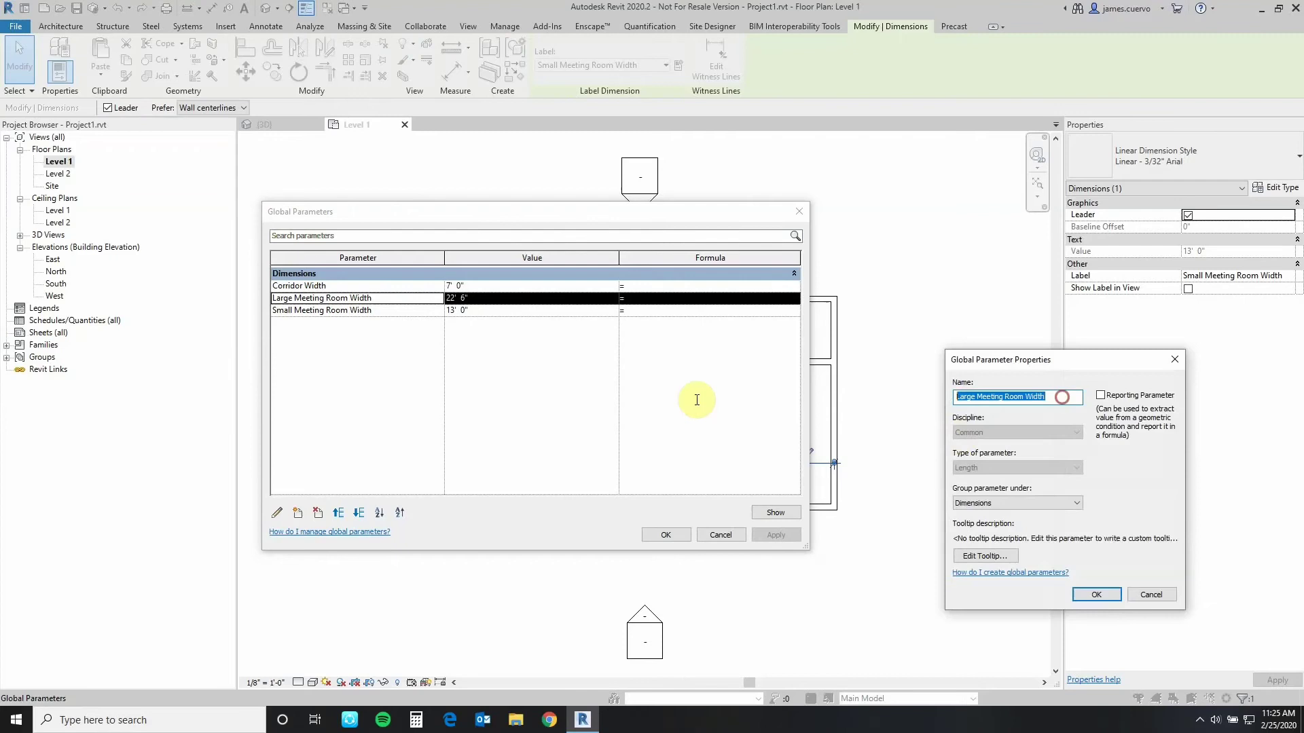
pyautogui.click(1096, 594)
pyautogui.click(650, 311)
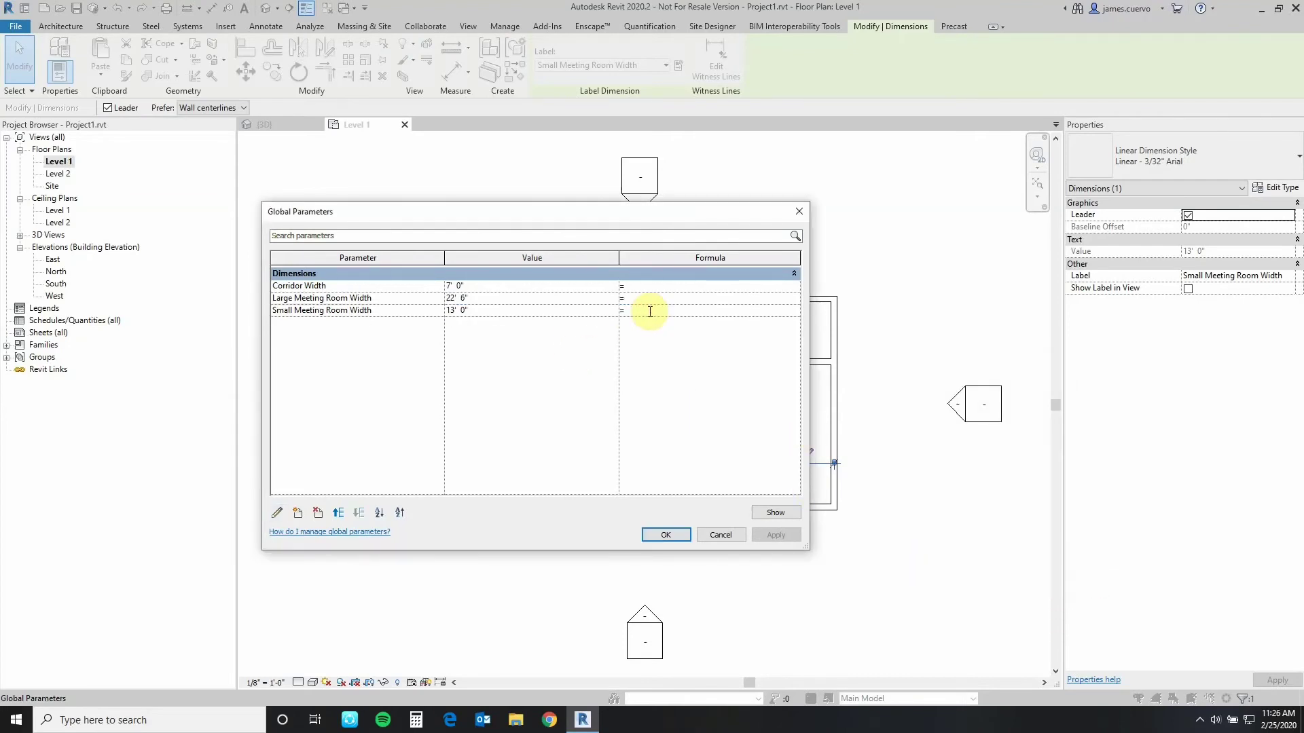
pyautogui.hotkey('ctrl', 'v')
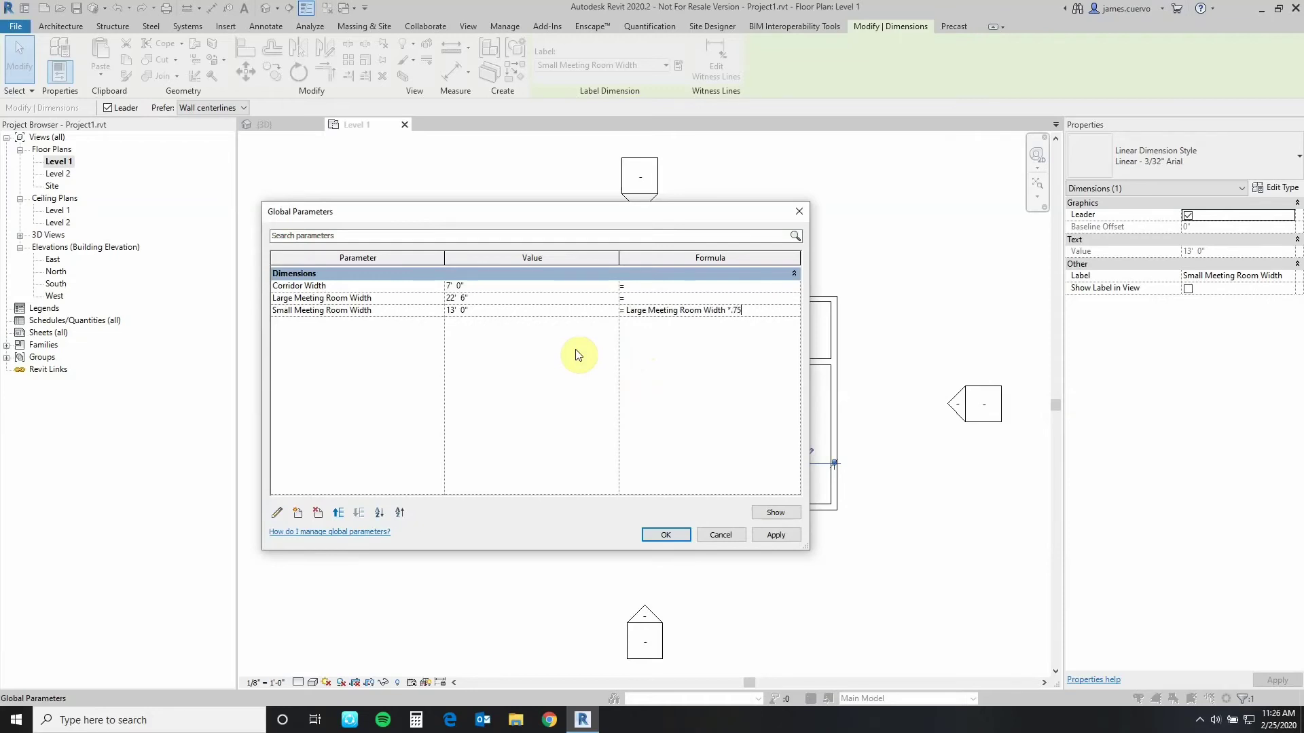
pyautogui.click(765, 534)
pyautogui.click(666, 534)
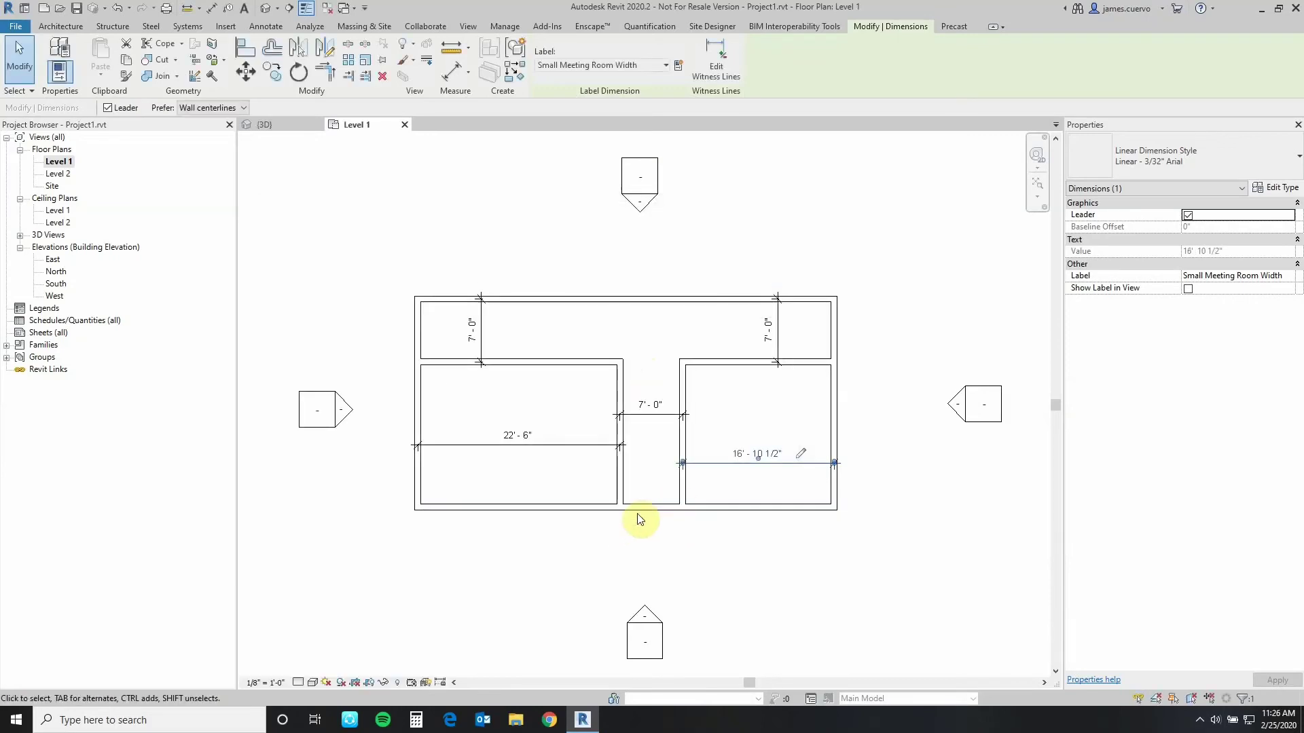
# Set the Large Meeting Room Width global parameter to 15' and apply it to the plan
pyautogui.click(516, 442)
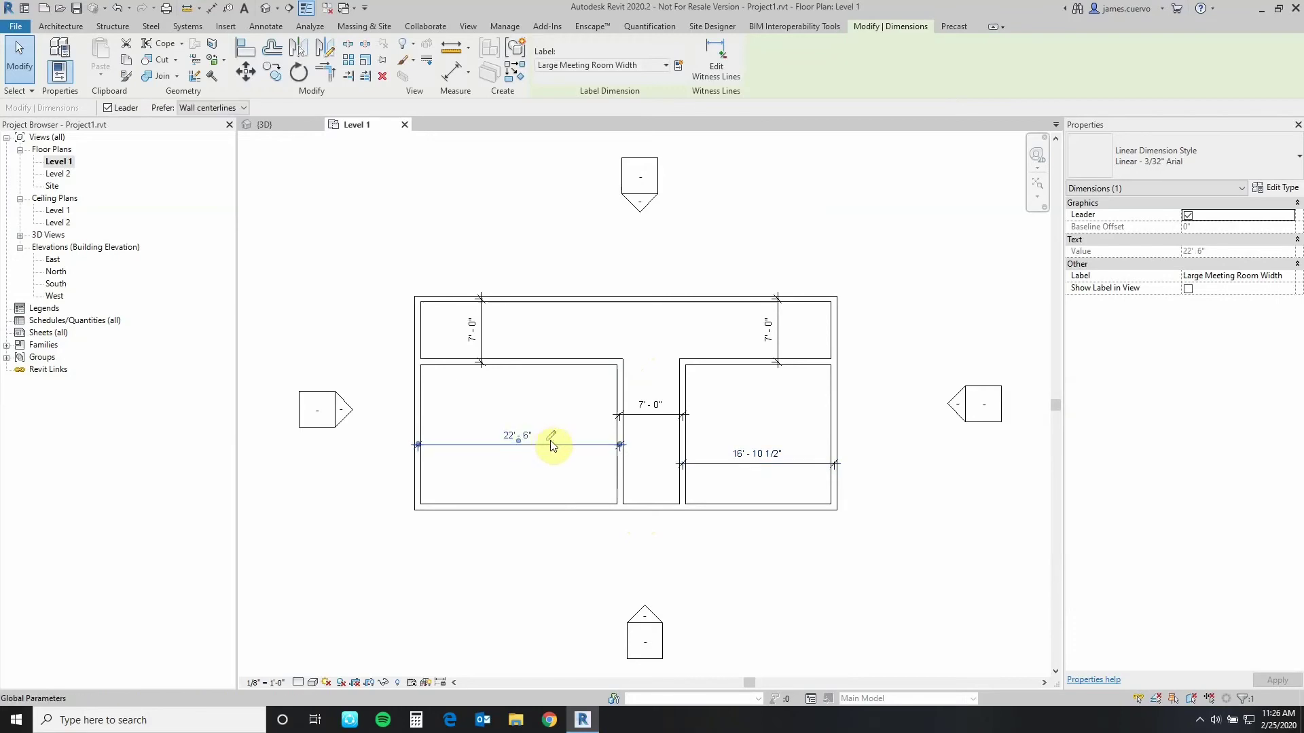
pyautogui.click(552, 435)
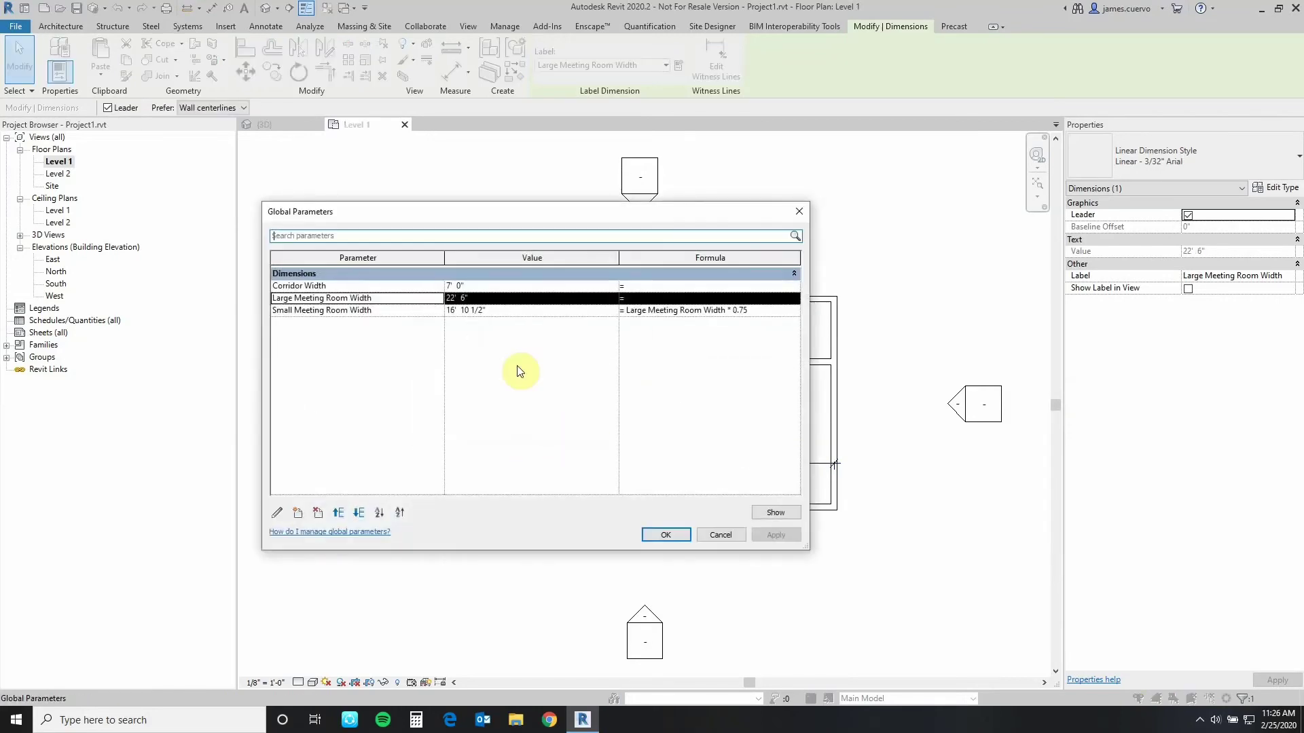
pyautogui.click(485, 299)
pyautogui.write('15')
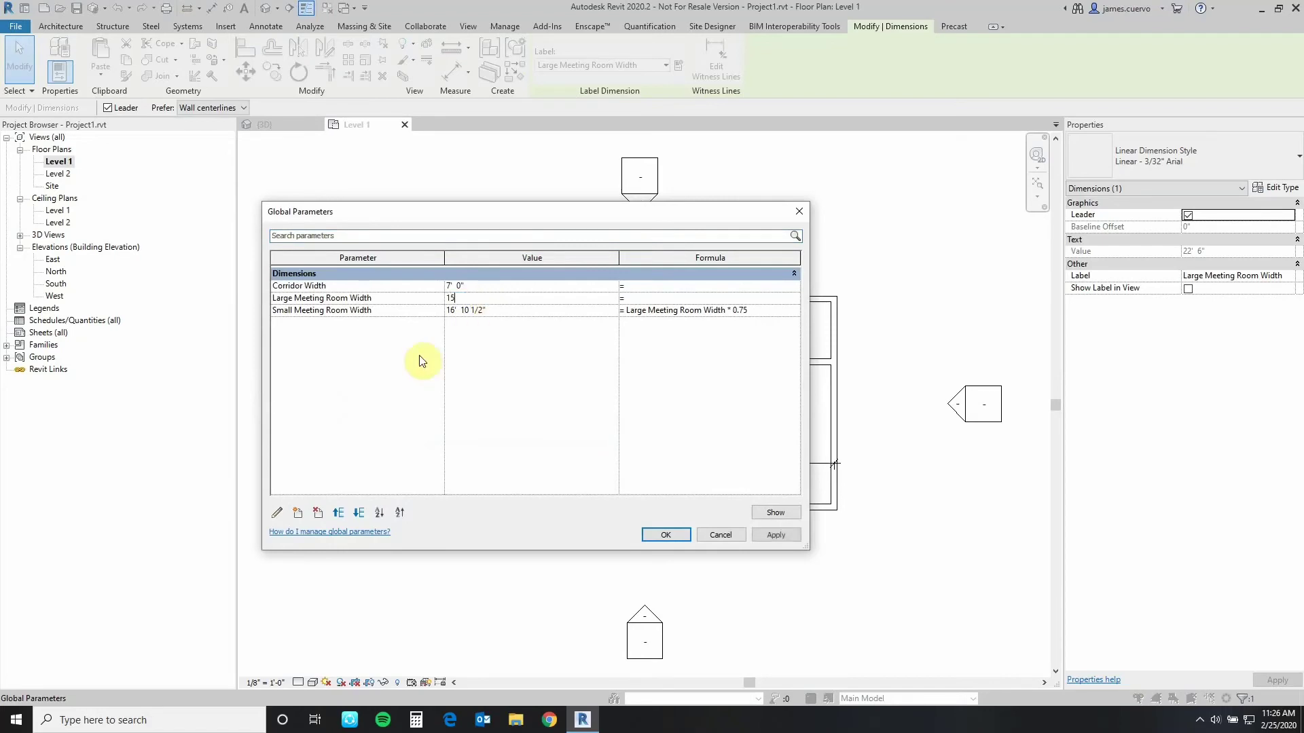
pyautogui.press('Tab')
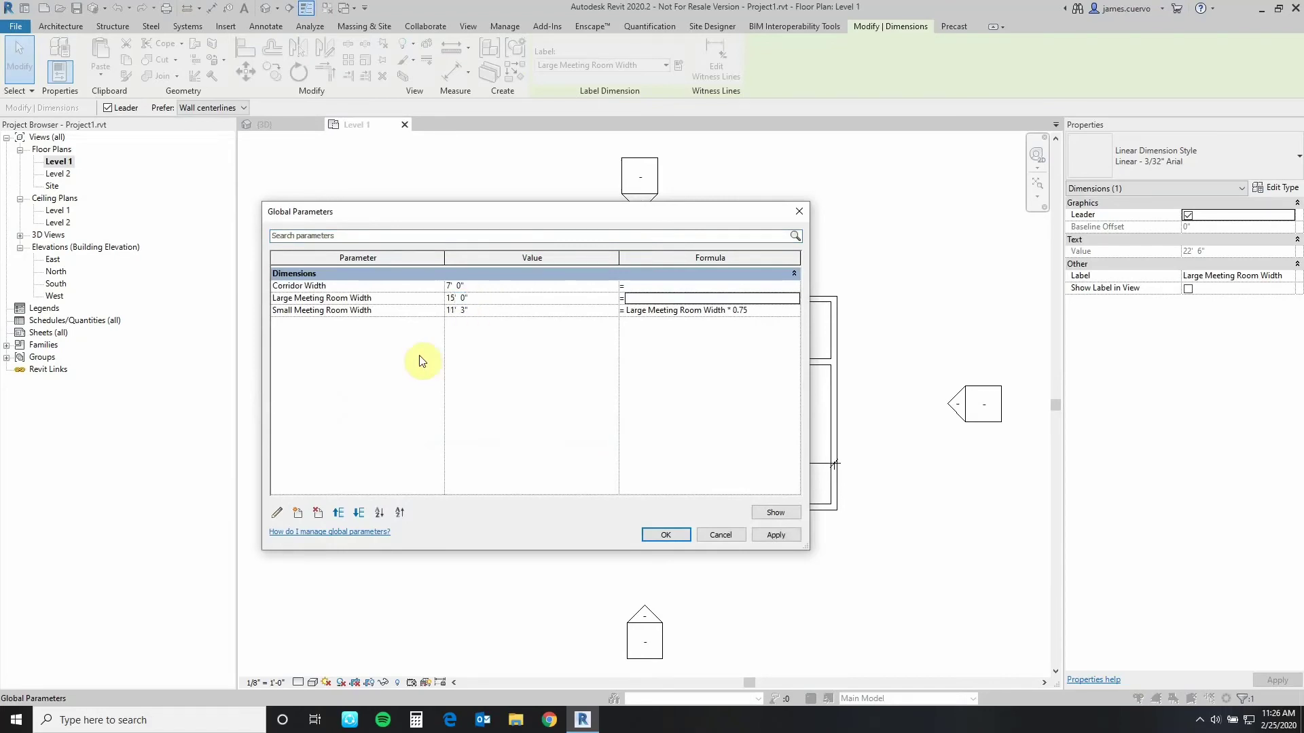
pyautogui.click(787, 538)
pyautogui.click(666, 536)
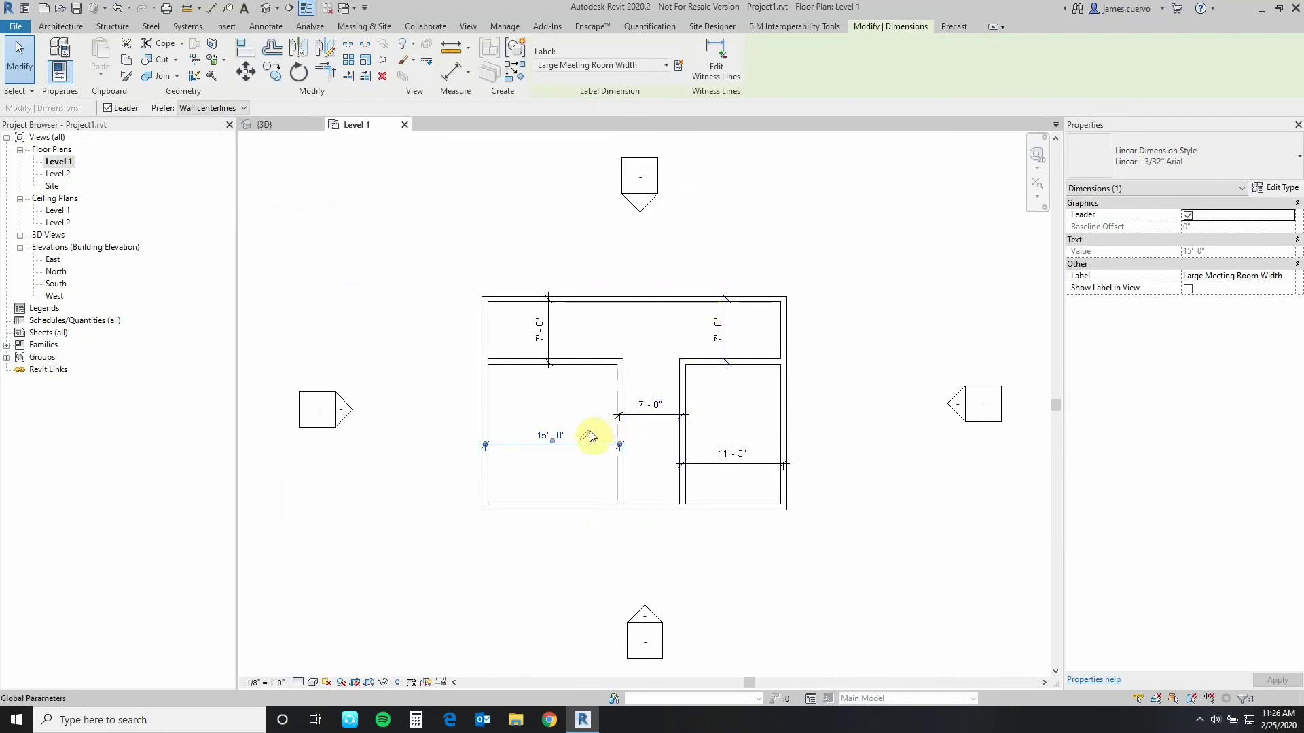
# Give the Corridor Width global parameter the formula Small Meeting Room Width * .5 and apply it to the plan
pyautogui.click(584, 435)
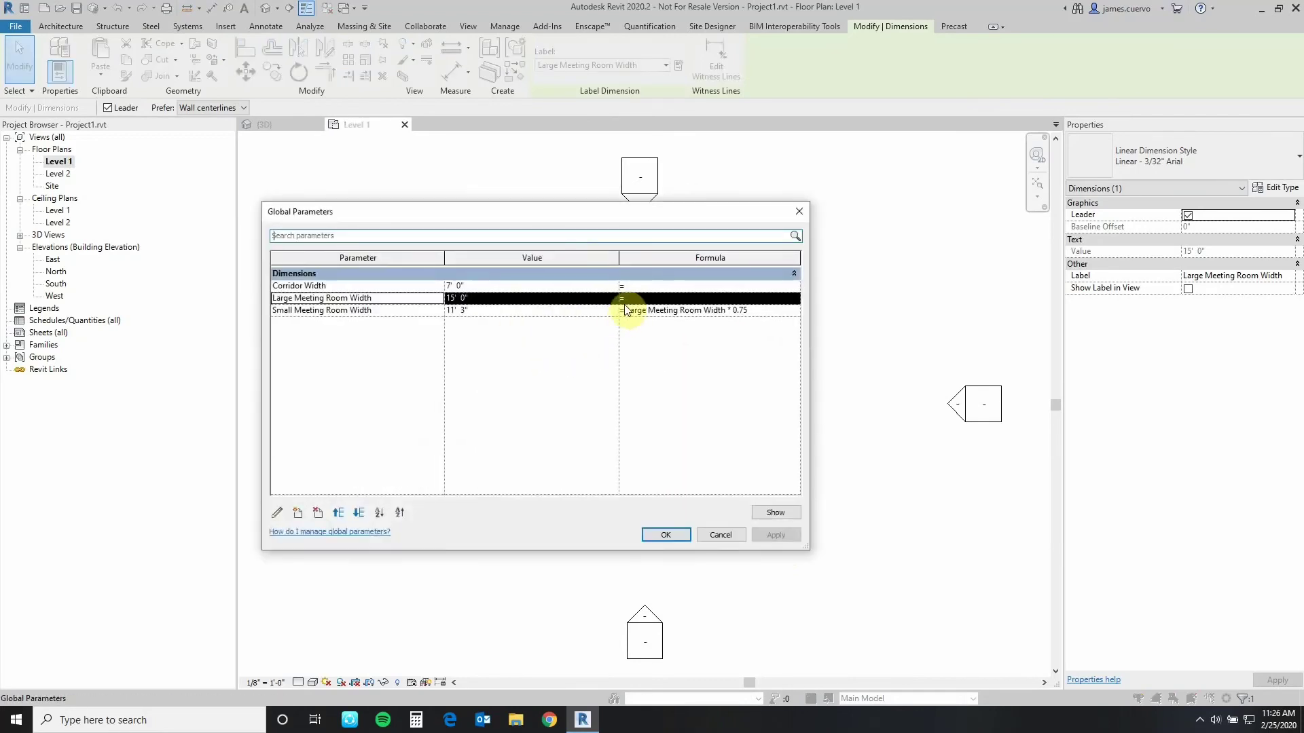
pyautogui.click(342, 311)
pyautogui.click(277, 513)
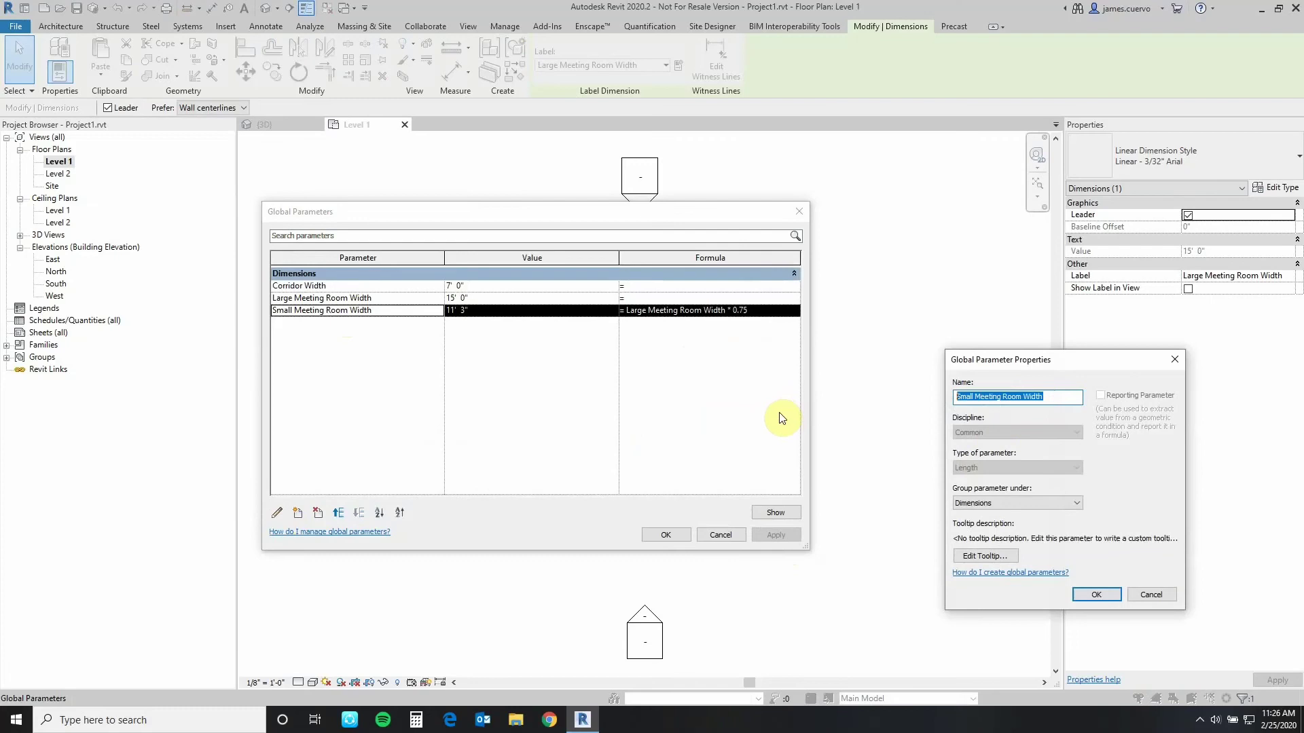
pyautogui.click(1094, 595)
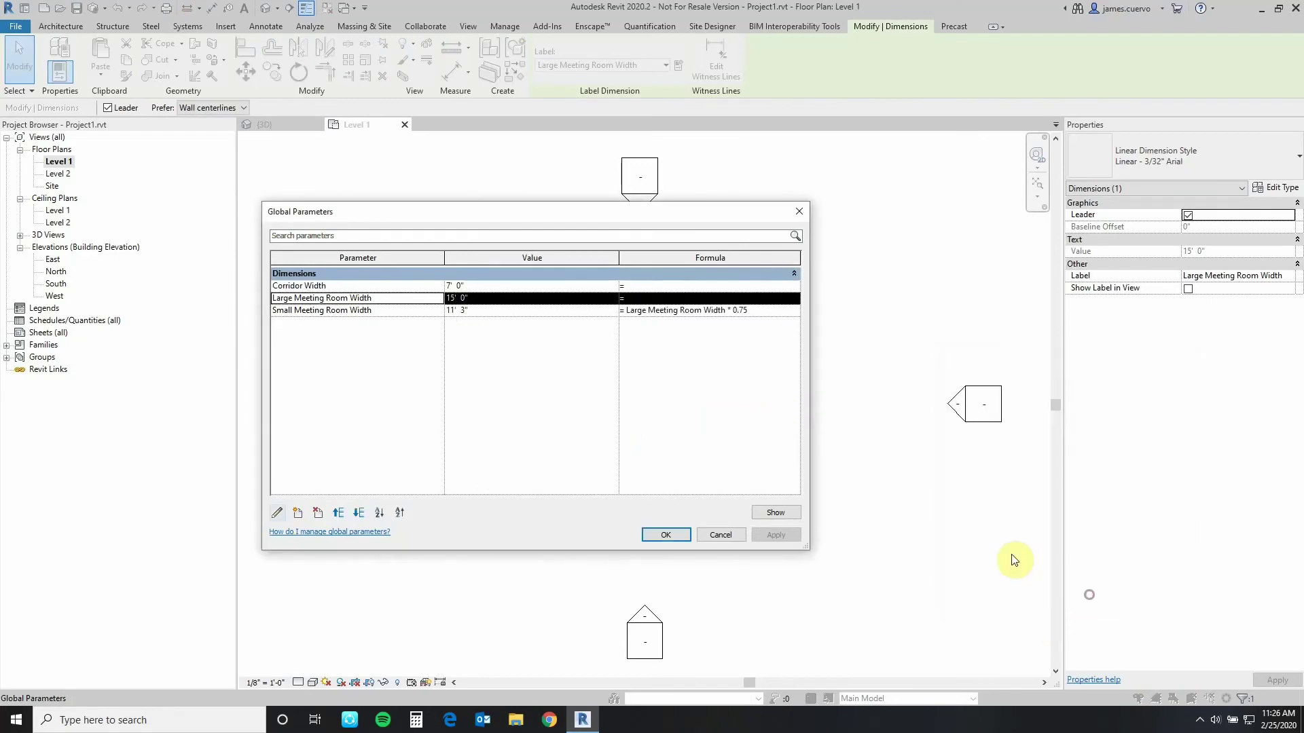
pyautogui.click(638, 286)
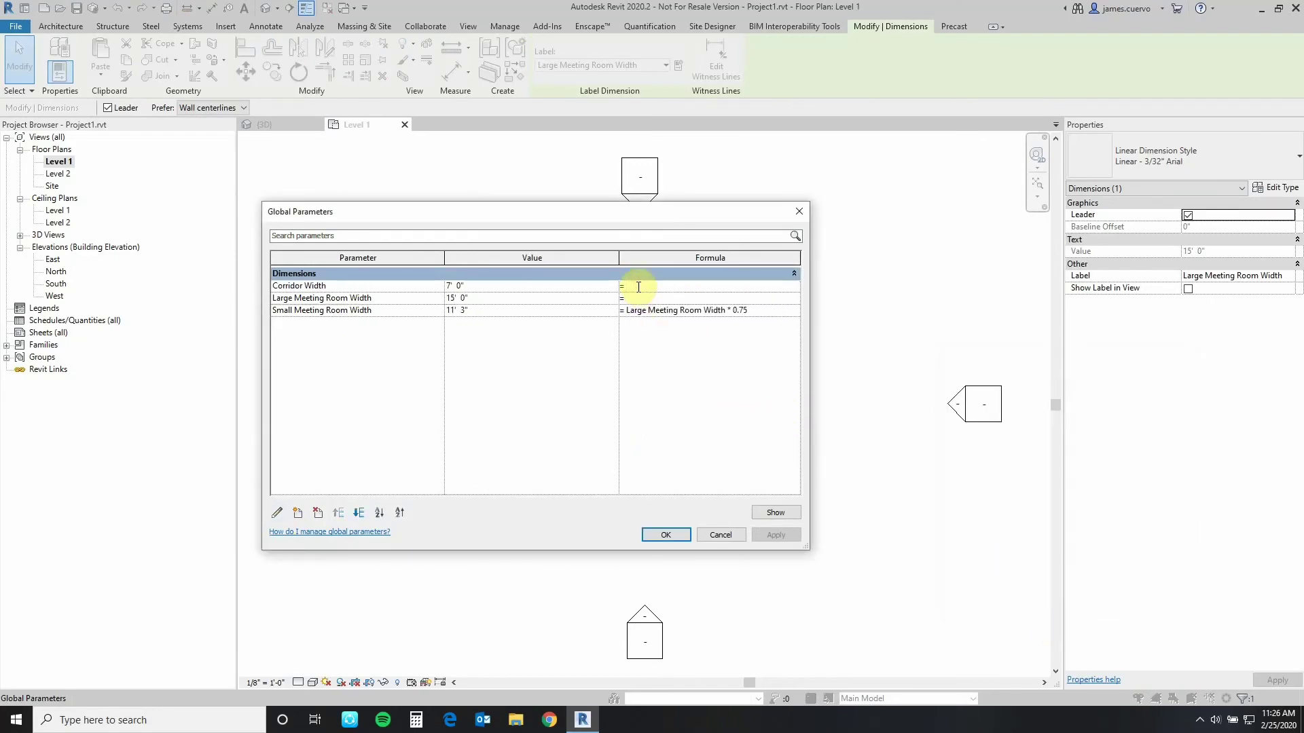
pyautogui.write('Small Meeting Room Width')
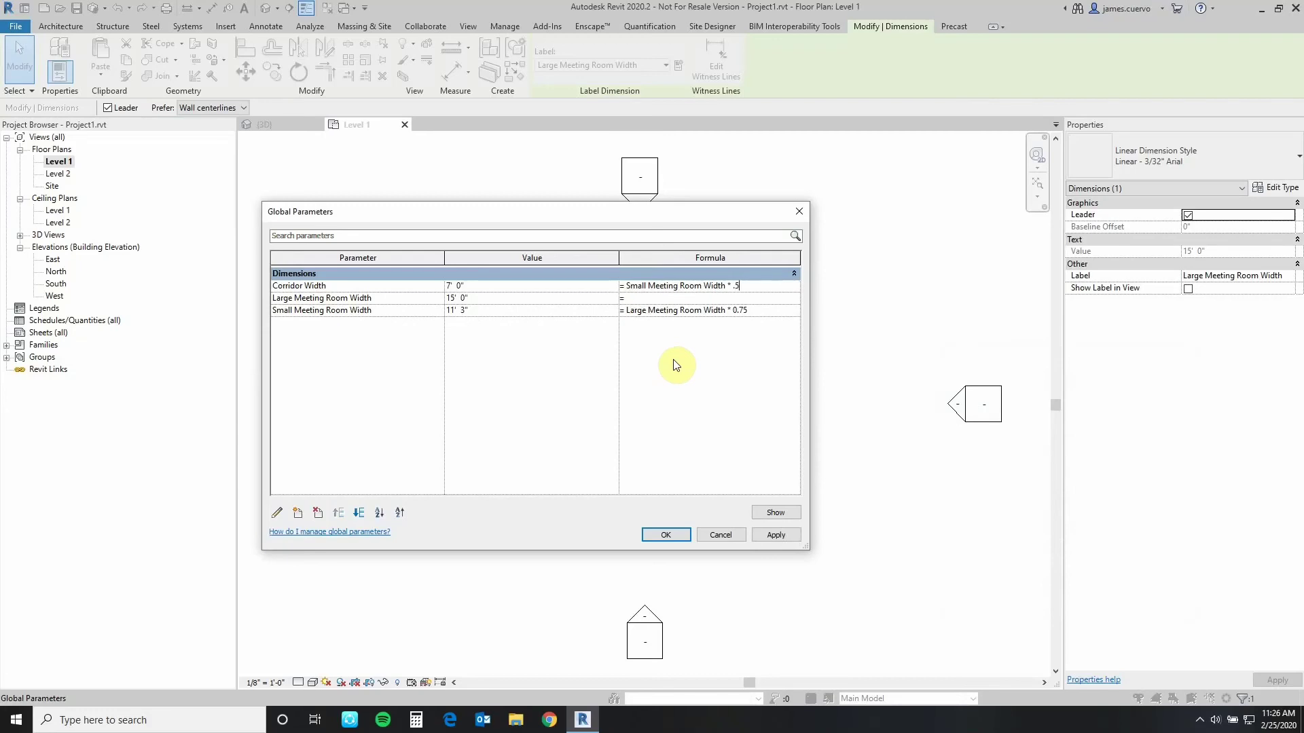
pyautogui.click(776, 535)
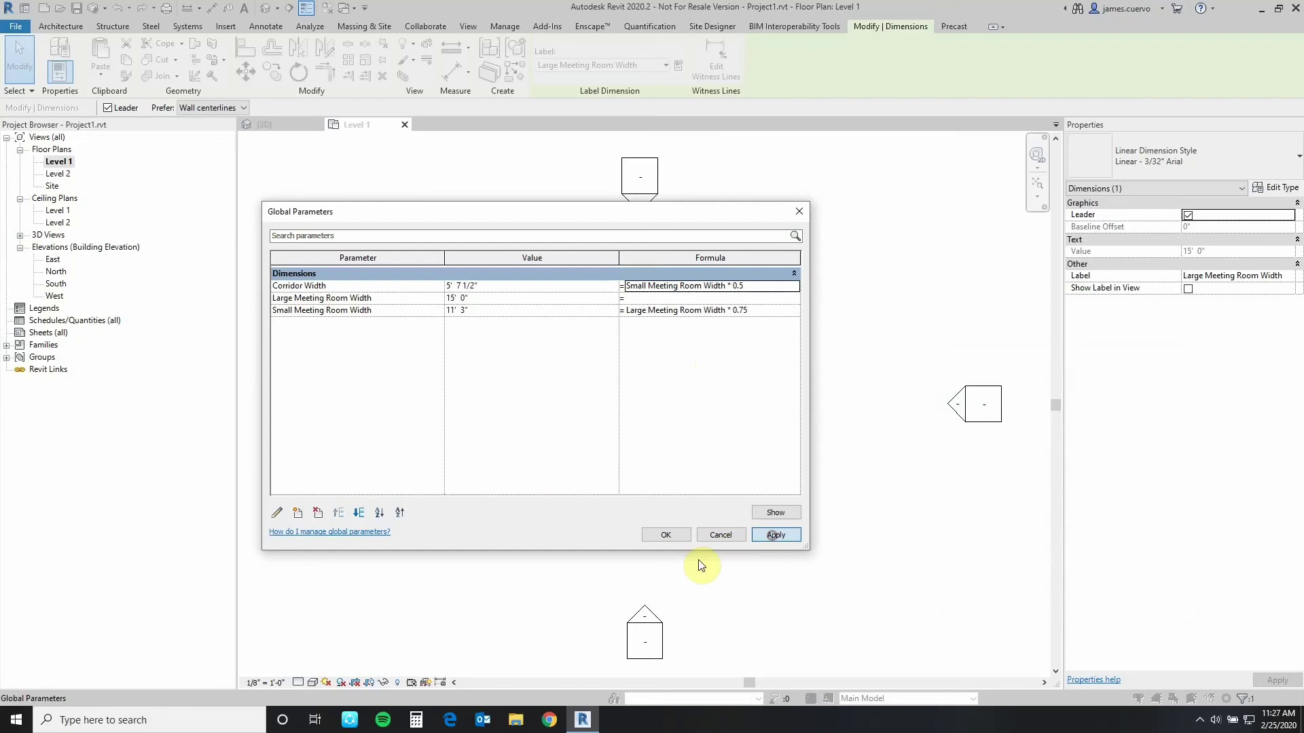
pyautogui.click(669, 536)
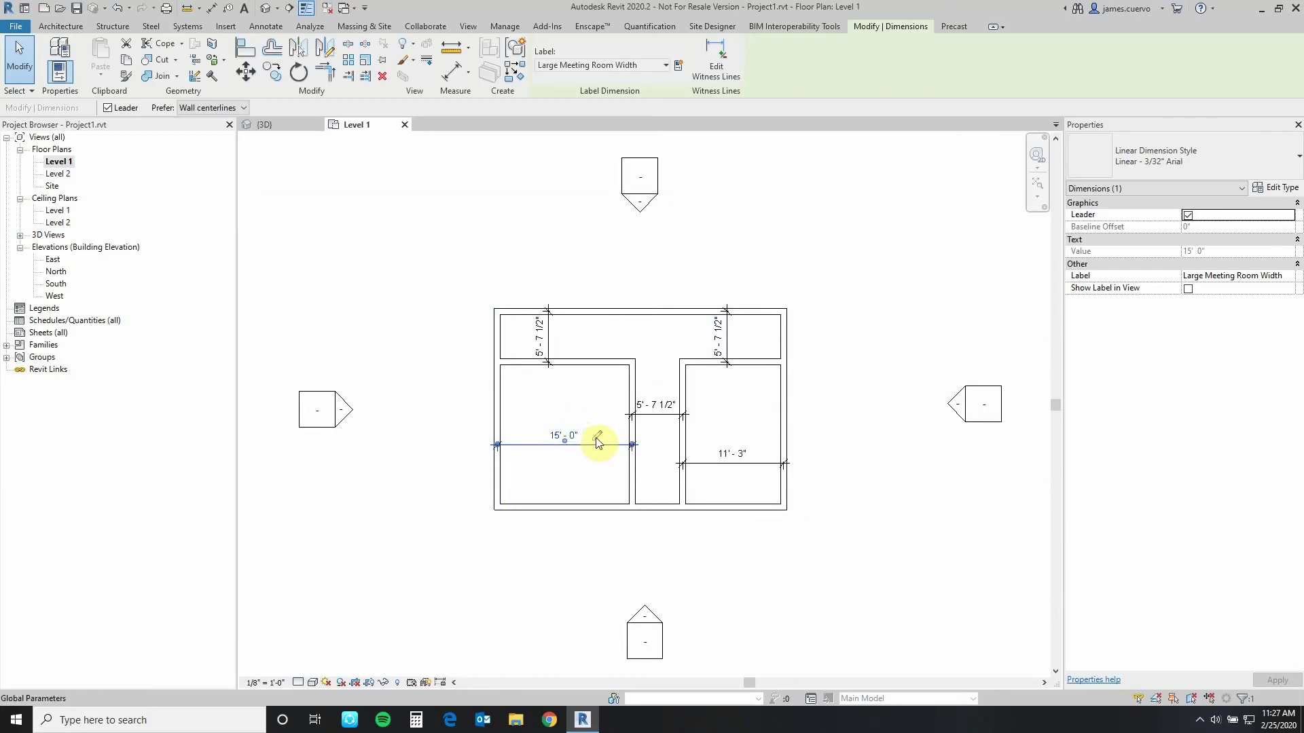
# Change the Large Meeting Room Width global parameter to 25' and apply it to the plan
pyautogui.click(598, 438)
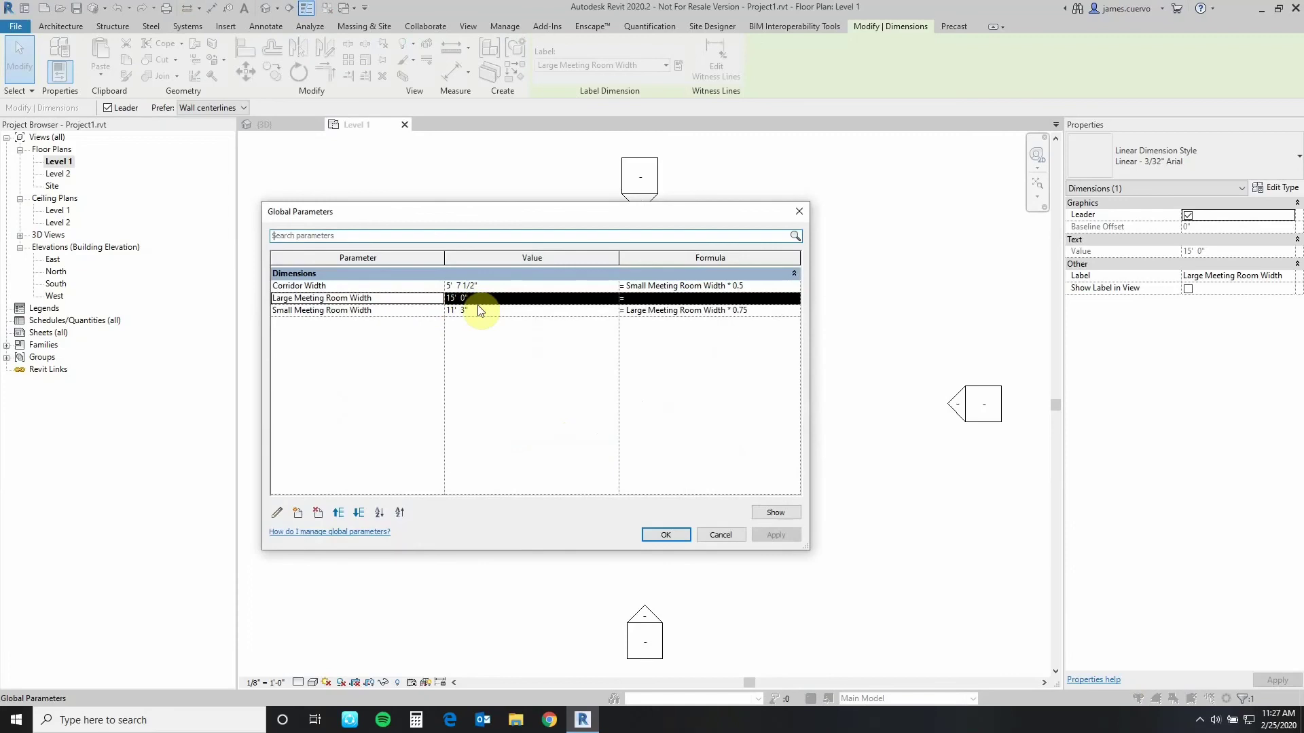
pyautogui.click(479, 298)
pyautogui.write('25')
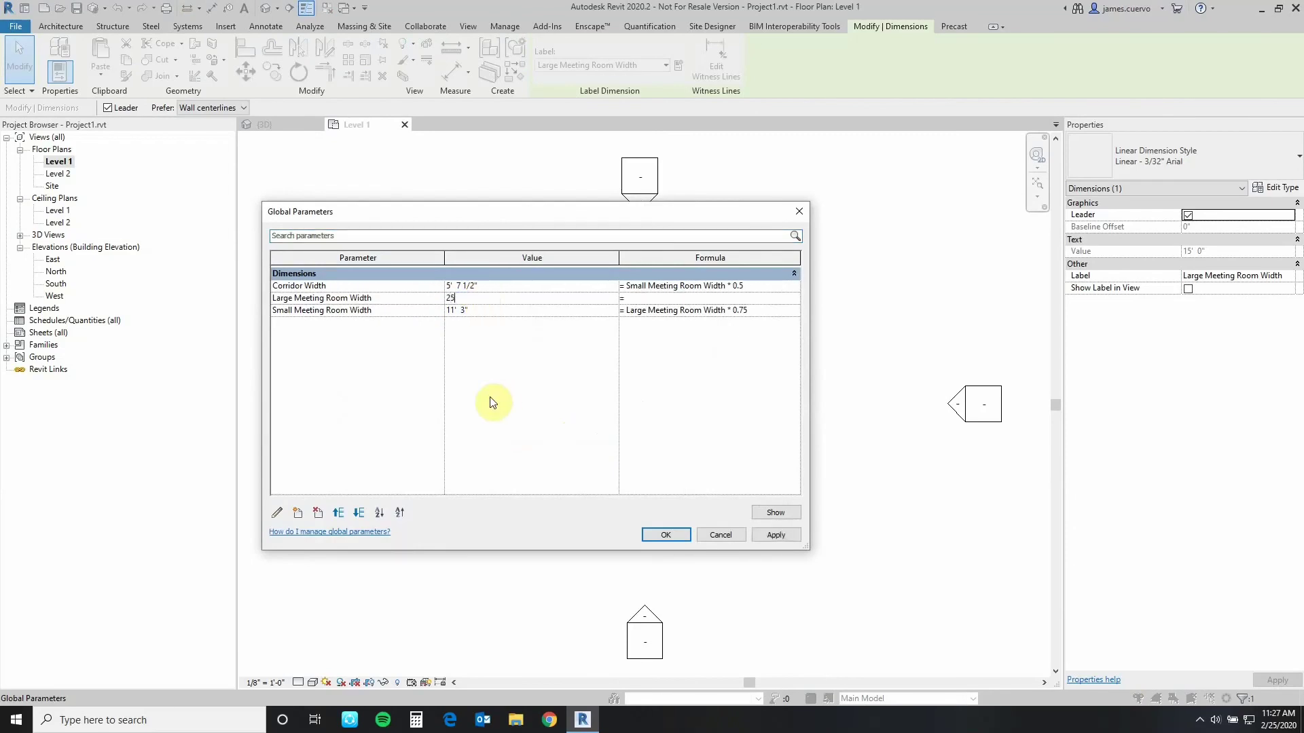
pyautogui.click(774, 537)
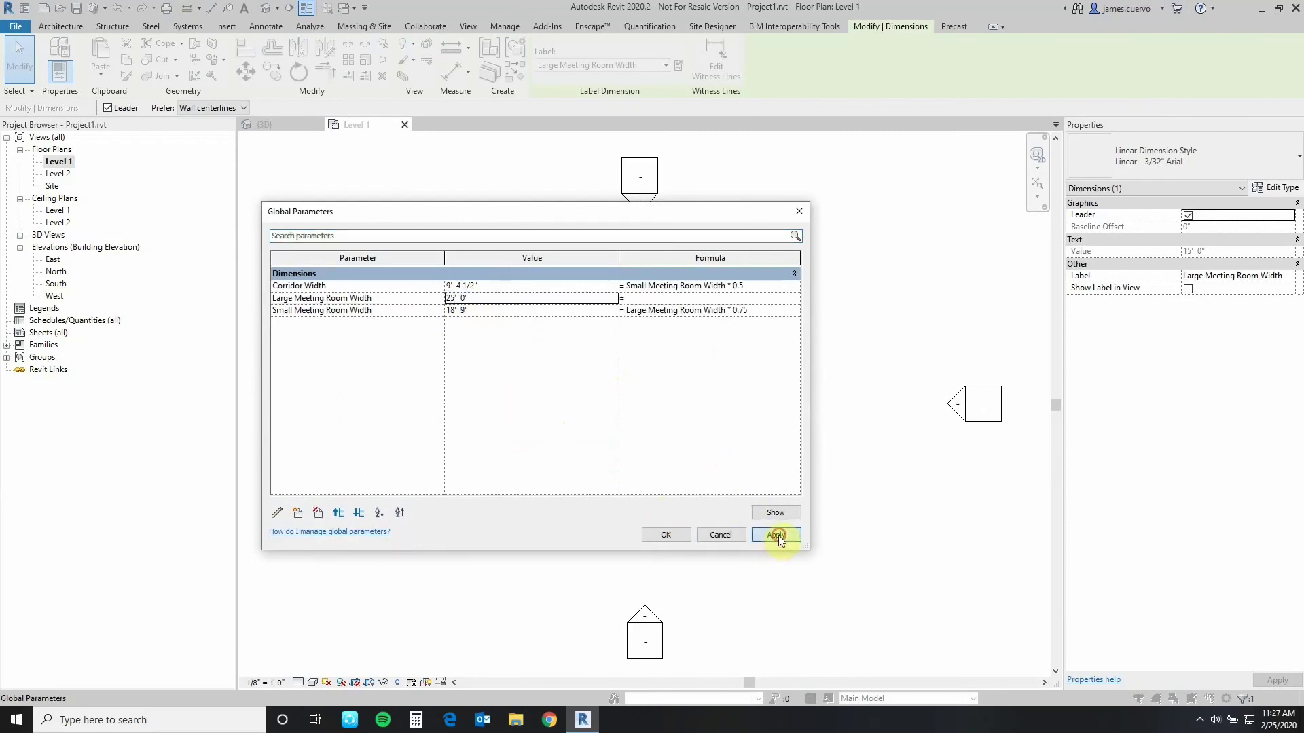
pyautogui.click(664, 536)
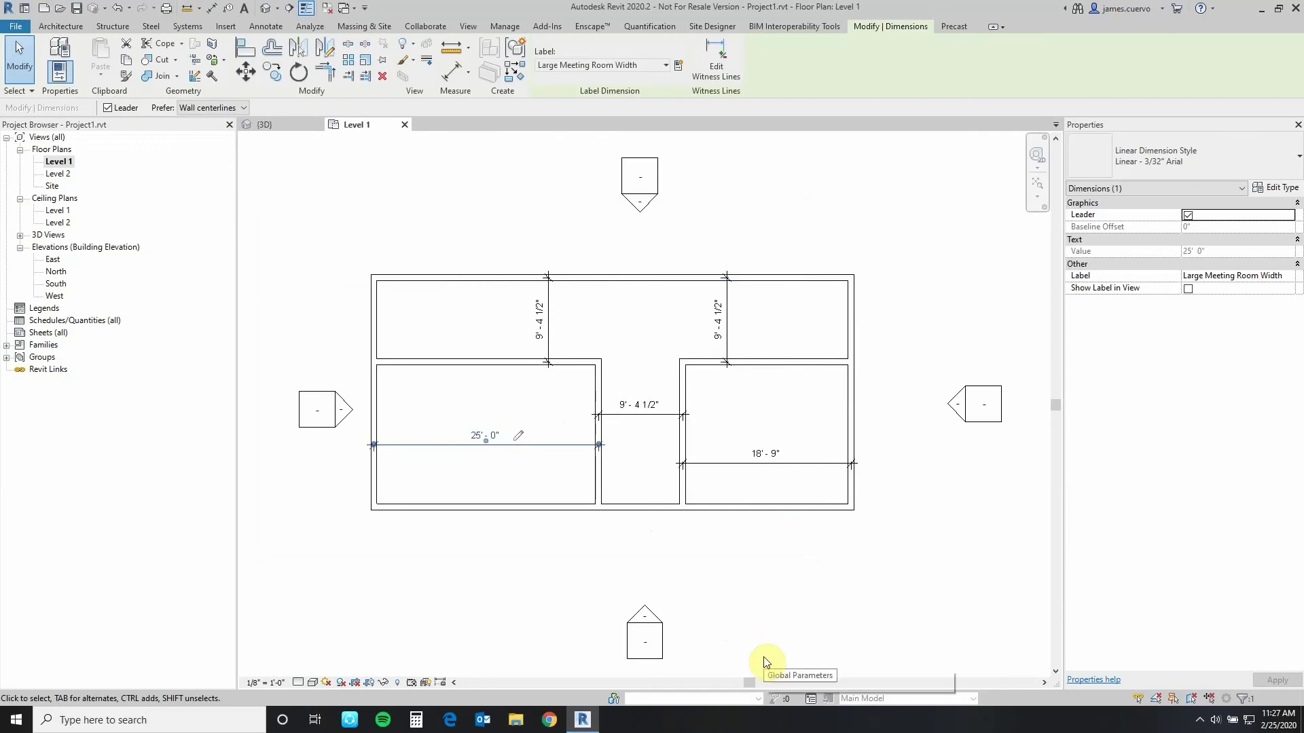